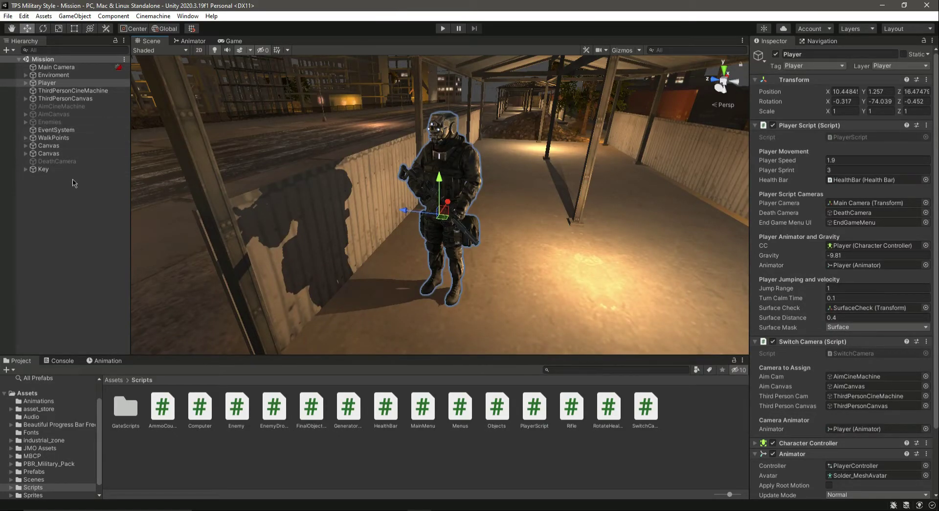
- Expand the second Canvas in the Hierarchy and select PauseMenu to inspect its properties
{"action": "scroll", "coordinate": [376, 240], "scroll_direction": "down", "scroll_amount": 10}
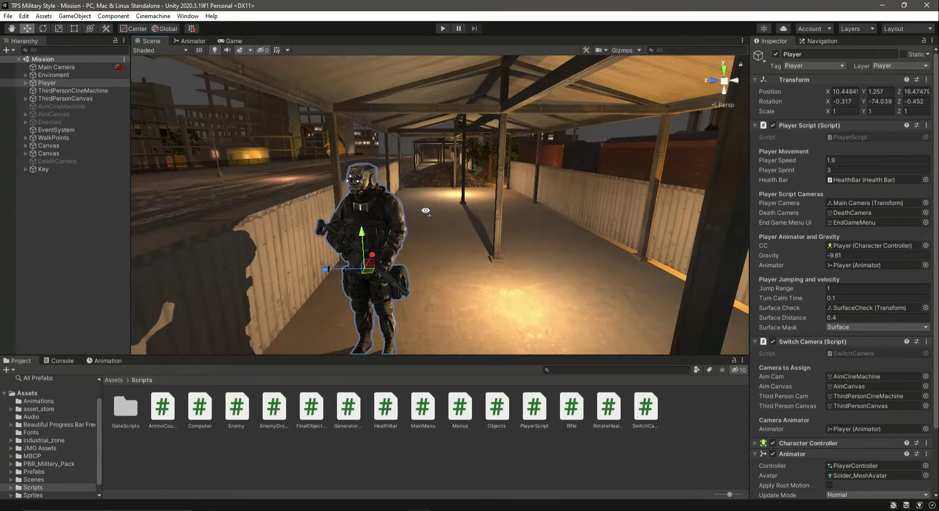
{"action": "left_click", "coordinate": [51, 153]}
{"action": "left_click", "coordinate": [25, 153]}
{"action": "left_click", "coordinate": [61, 161]}
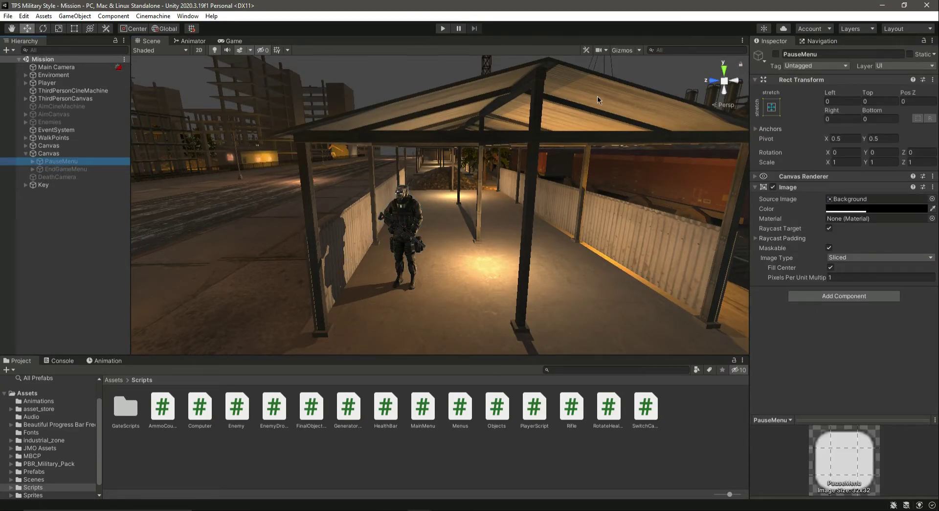
- Duplicate PauseMenu, enable the copy, view it in the Game view, and rename it Objectives
{"action": "key", "text": "ctrl+d"}
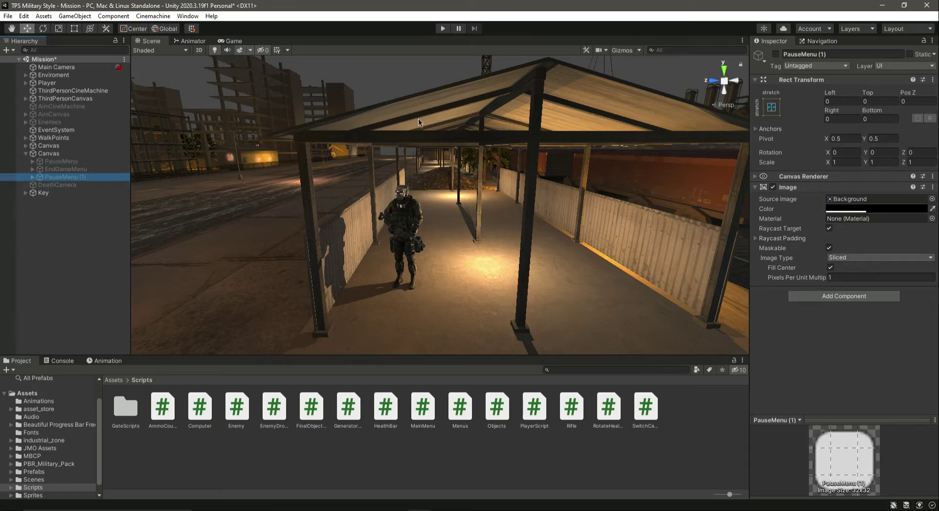
{"action": "left_click", "coordinate": [776, 54]}
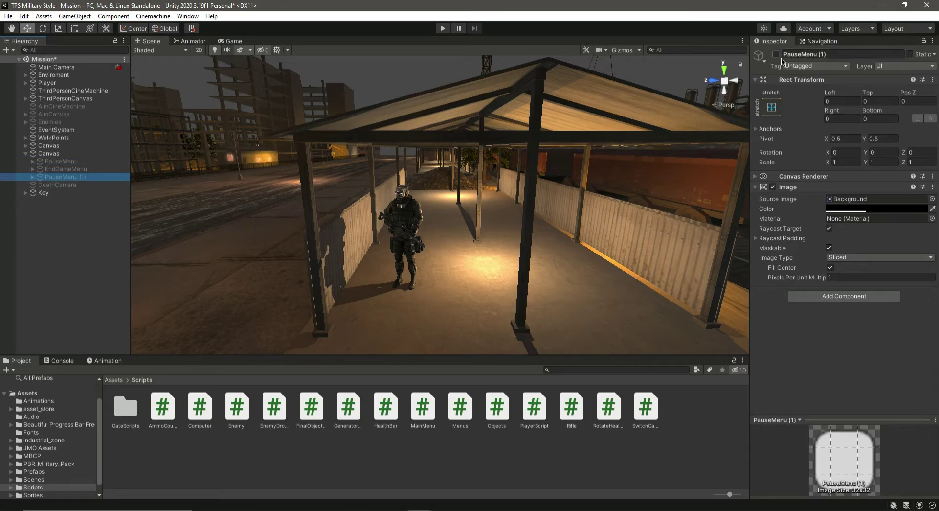
{"action": "left_click", "coordinate": [232, 41]}
{"action": "left_click", "coordinate": [63, 177]}
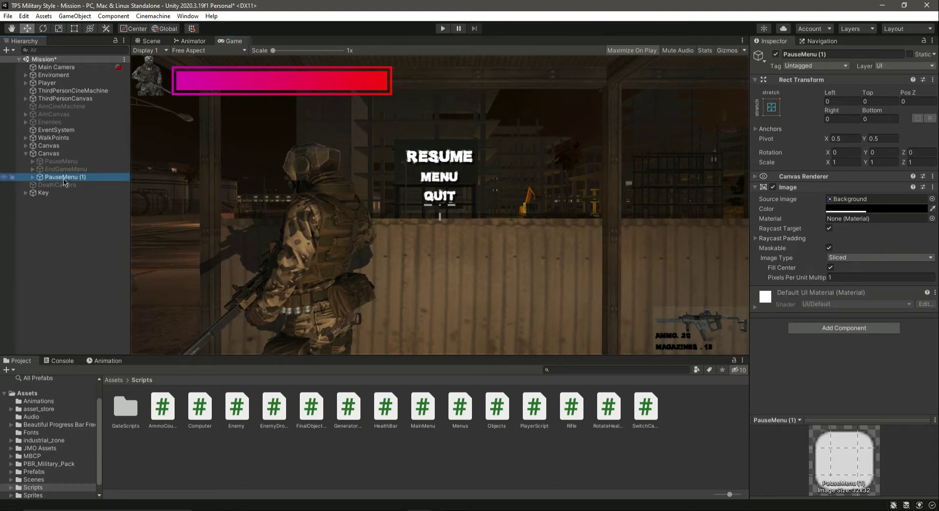
{"action": "left_click", "coordinate": [843, 53]}
{"action": "type", "text": "Obje"}
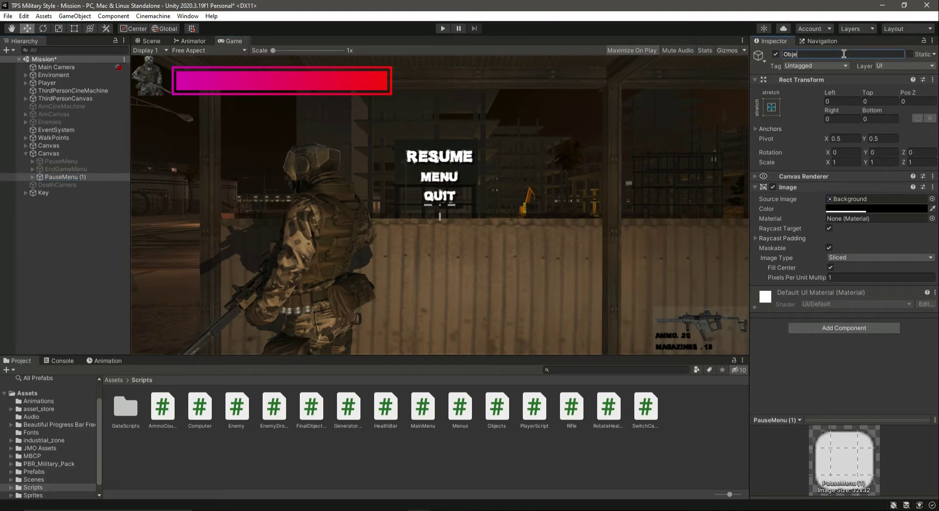
{"action": "type", "text": "ctives"}
{"action": "key", "text": "Return"}
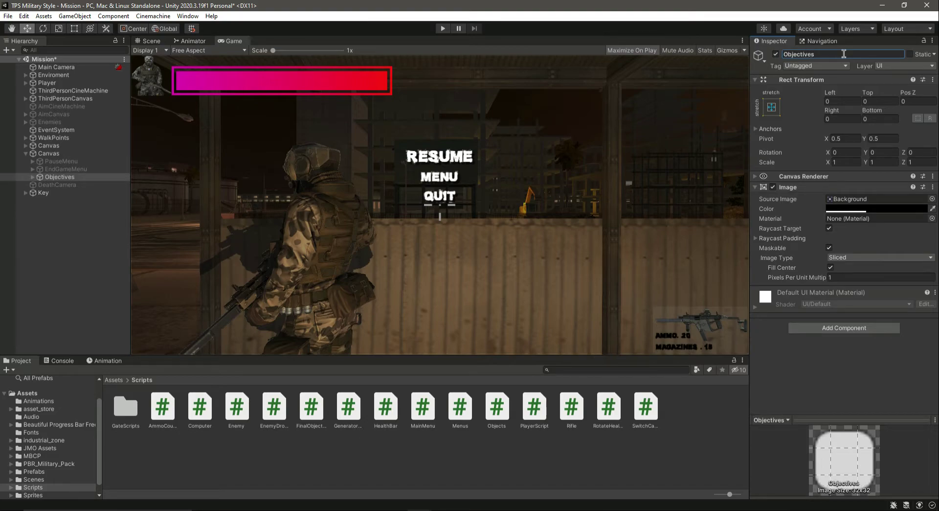
- Move the Text out of ResumeButton under Objectives and delete the Resume, Menu and Quit buttons
{"action": "left_click", "coordinate": [33, 177]}
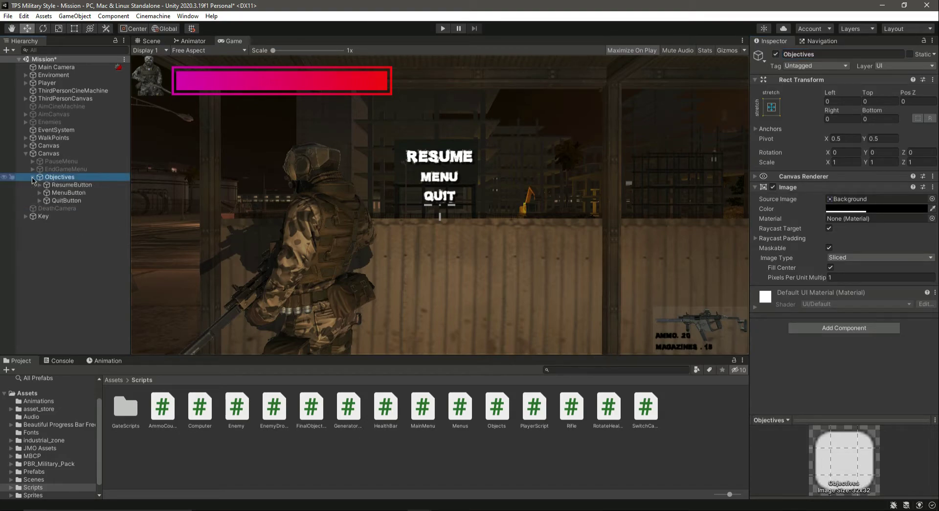
{"action": "left_click", "coordinate": [40, 185]}
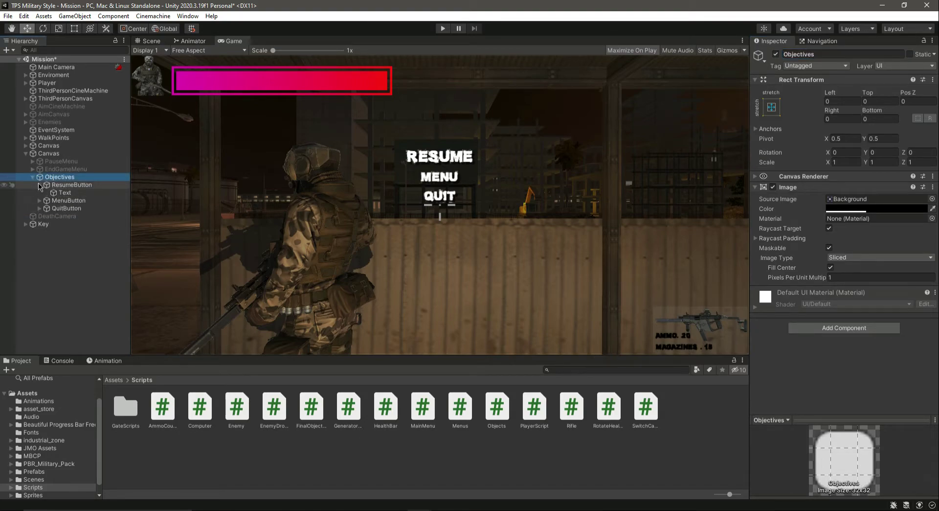
{"action": "left_click", "coordinate": [64, 193]}
{"action": "left_click_drag", "start_coordinate": [63, 195], "coordinate": [69, 181]}
{"action": "left_click", "coordinate": [71, 201], "text": "ctrl"}
{"action": "left_click", "coordinate": [73, 208], "text": "ctrl"}
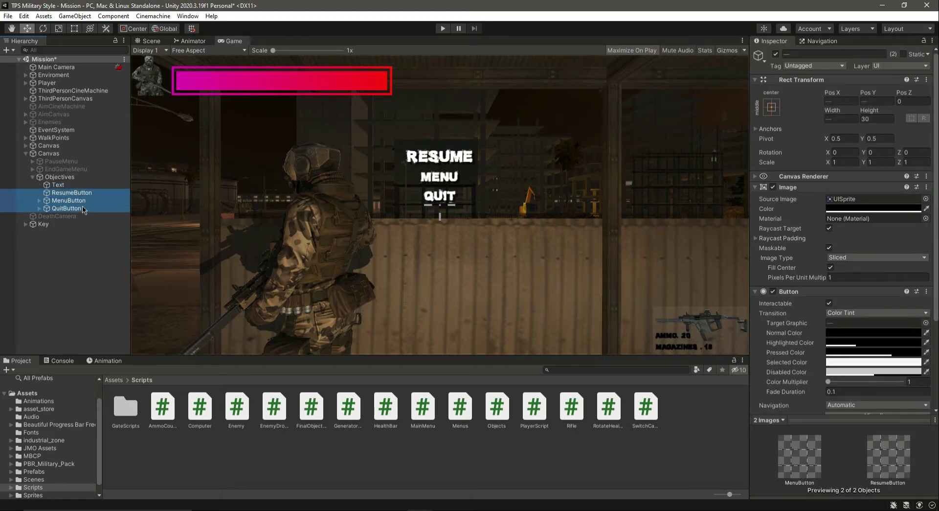
{"action": "key", "text": "Delete"}
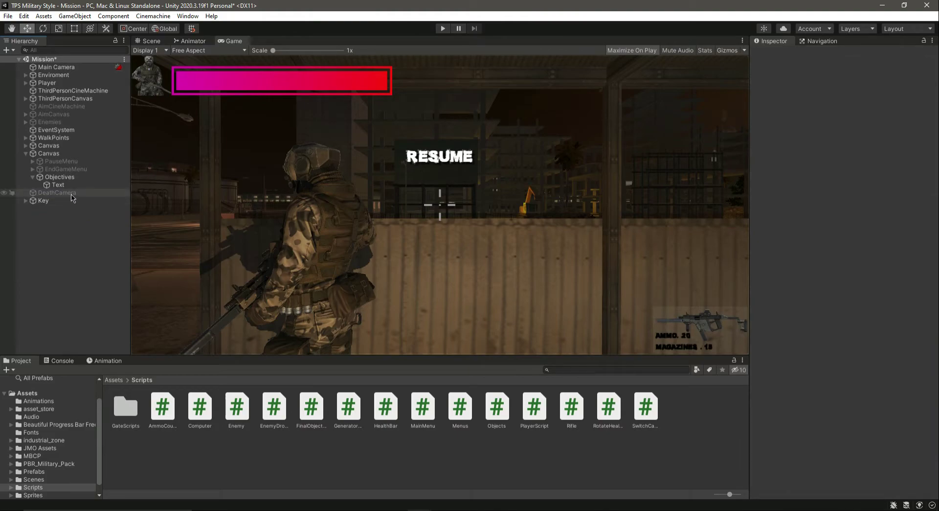
- Rename the Text to Objective Heading, set its text to Objectives and font size to 30
{"action": "left_click", "coordinate": [57, 185]}
{"action": "left_click", "coordinate": [848, 52]}
{"action": "double_click", "coordinate": [842, 51]}
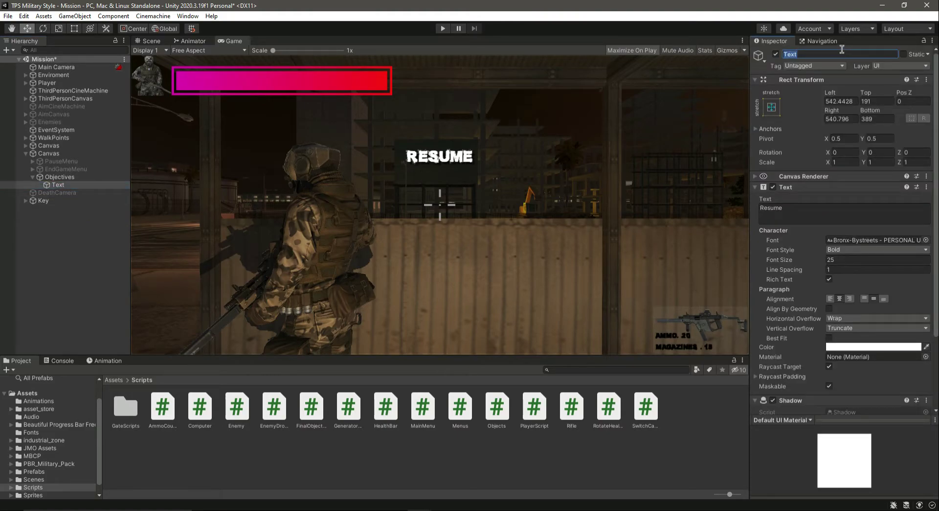
{"action": "type", "text": "Objective Heading"}
{"action": "key", "text": "Return"}
{"action": "key", "text": "Return"}
{"action": "key", "text": "Tab"}
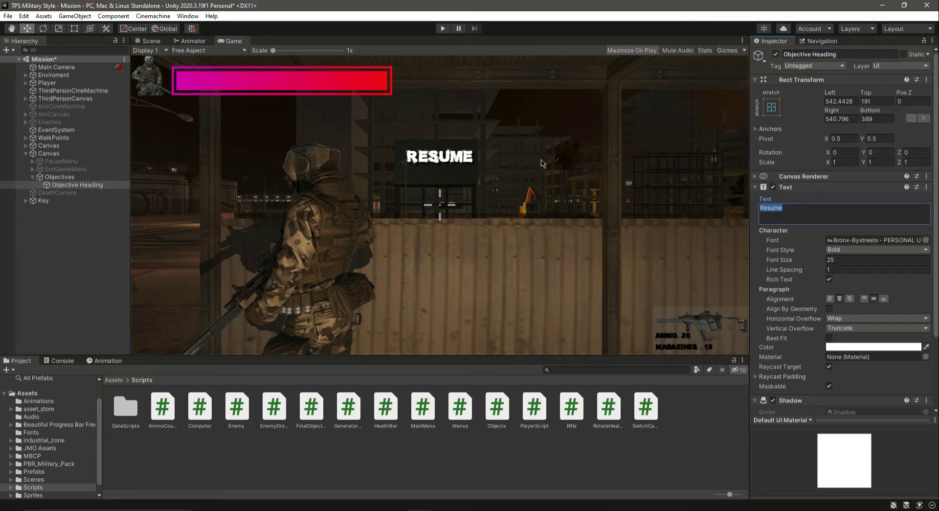
{"action": "type", "text": "Objectives"}
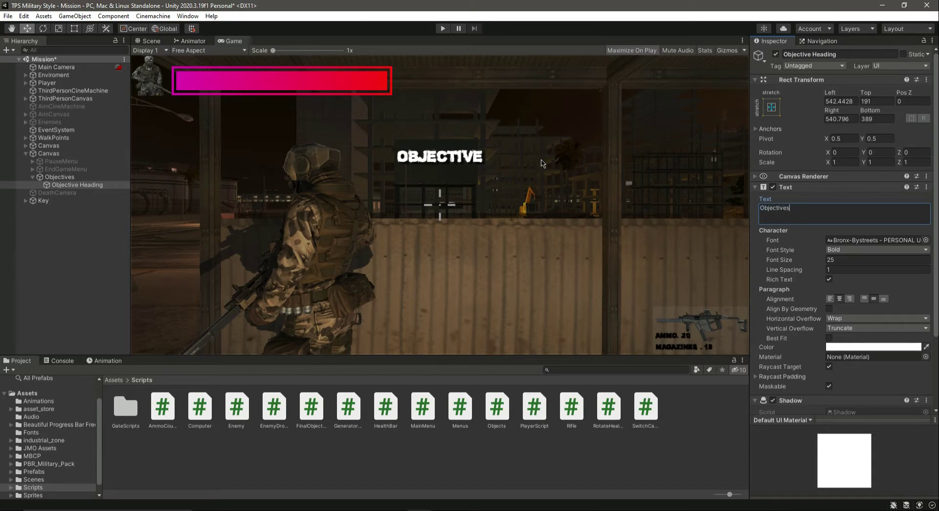
{"action": "left_click", "coordinate": [846, 258]}
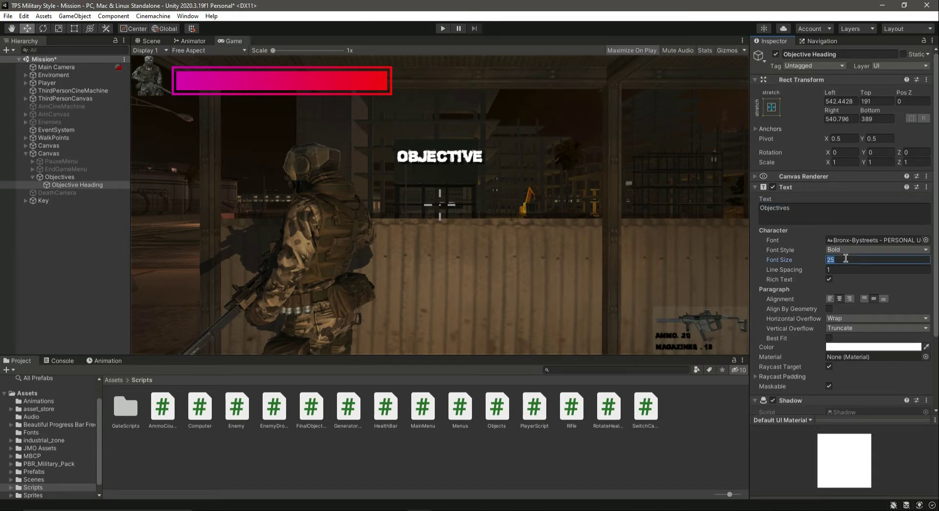
{"action": "type", "text": "30"}
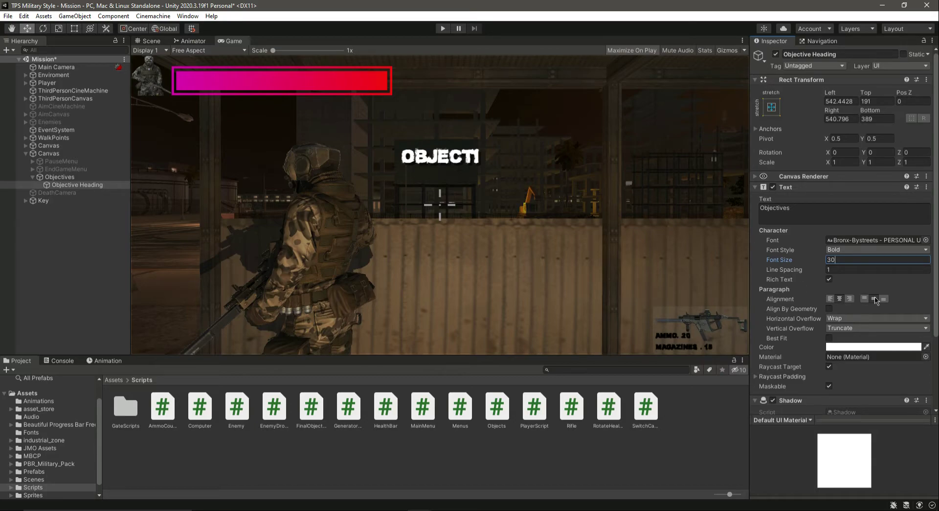
- Anchor Objective Heading to middle centre with its position at 0, 0
{"action": "left_click", "coordinate": [772, 109]}
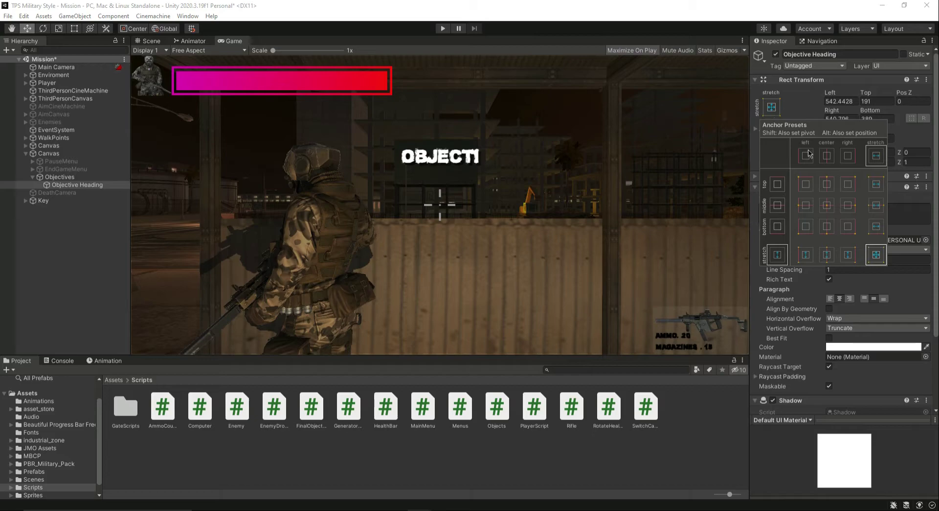
{"action": "left_click", "coordinate": [826, 209]}
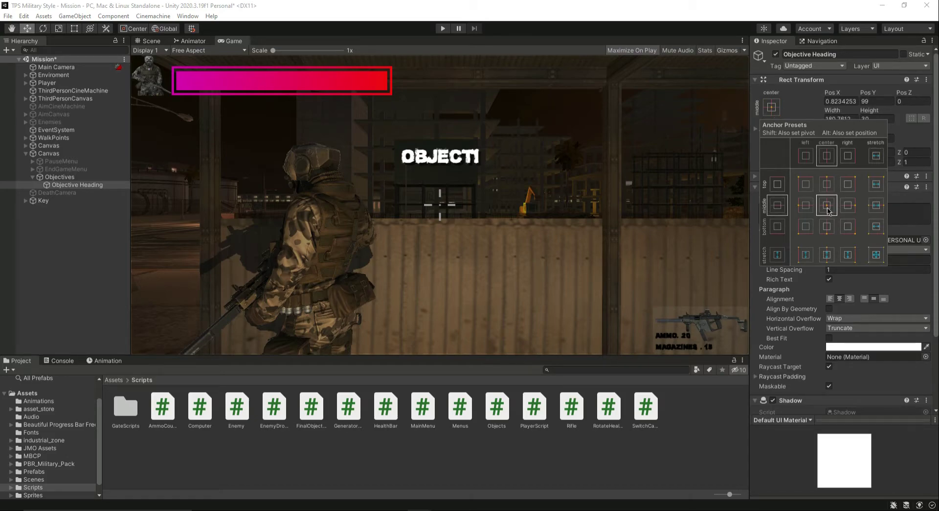
{"action": "left_click", "coordinate": [828, 209], "text": "alt"}
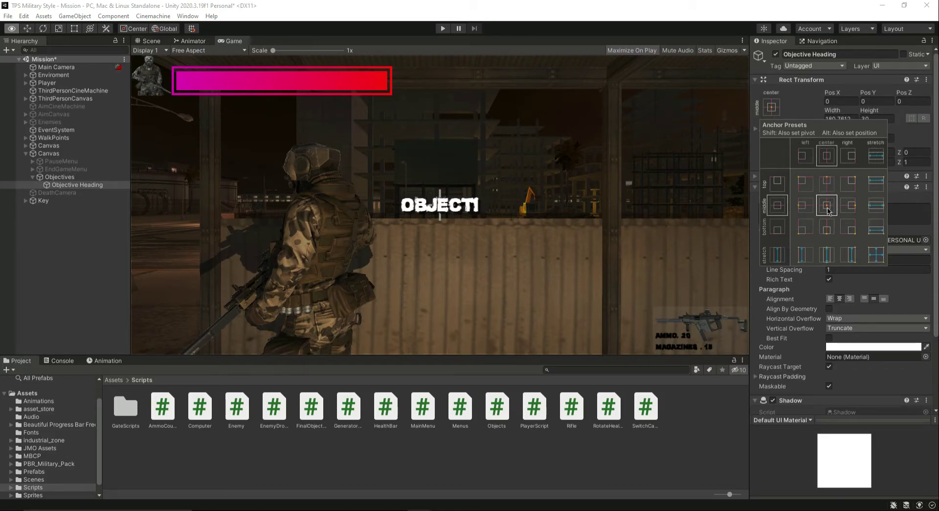
{"action": "left_click", "coordinate": [827, 190], "text": "alt"}
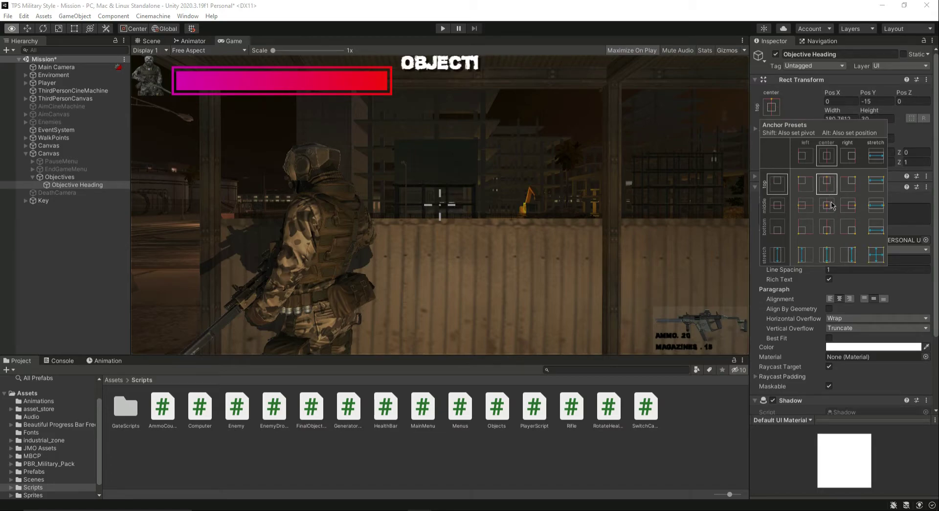
{"action": "left_click", "coordinate": [831, 206], "text": "alt"}
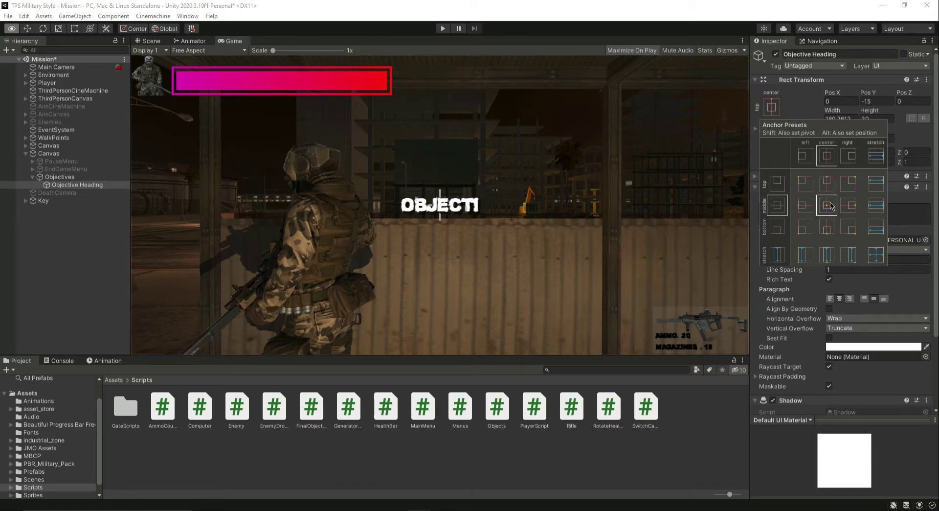
{"action": "left_click", "coordinate": [100, 184]}
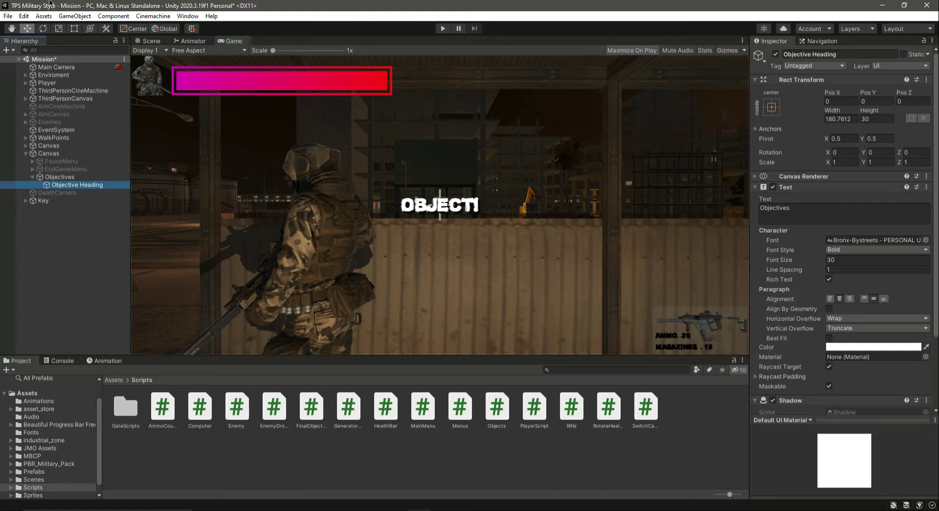
- Return to the Scene view with the Rect tool and frame the Objectives panel
{"action": "left_click", "coordinate": [151, 41]}
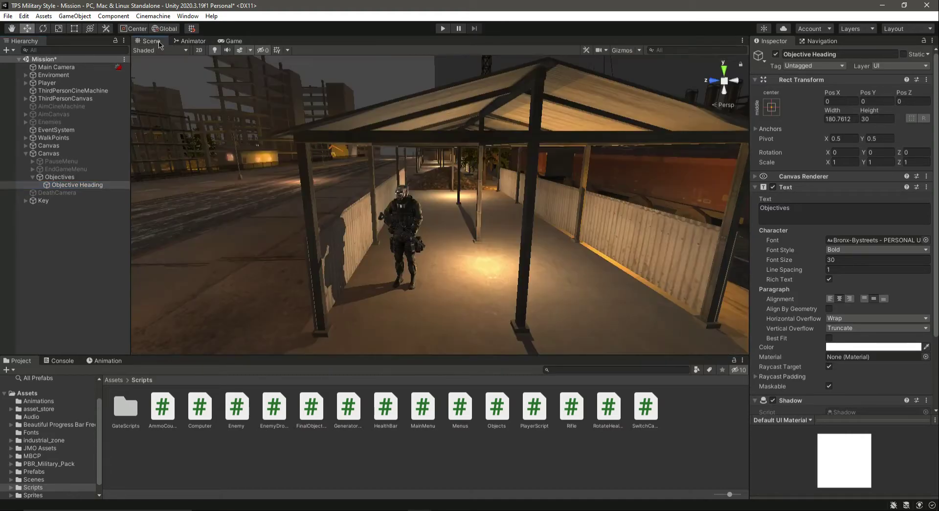
{"action": "key", "text": "t"}
{"action": "double_click", "coordinate": [69, 178]}
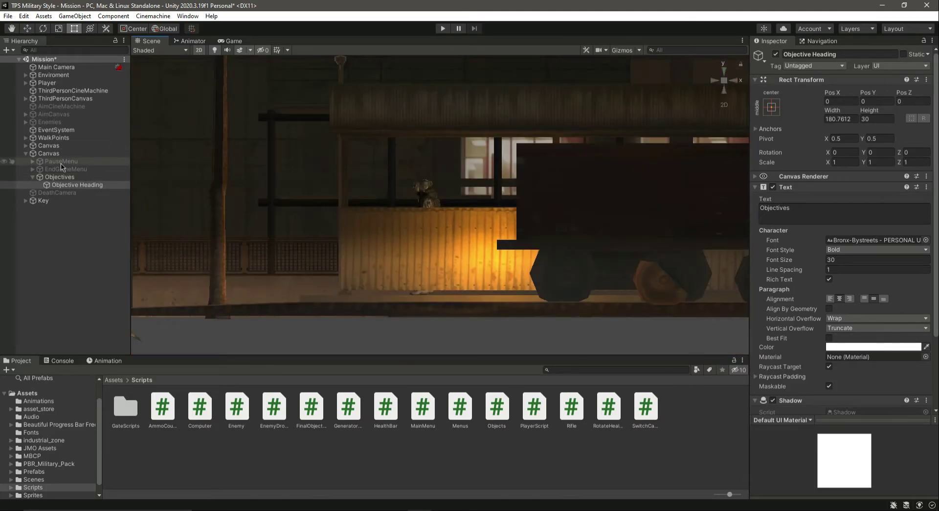
- Widen Objective Heading on both sides and make it taller so OBJECTIVES fits
{"action": "scroll", "coordinate": [428, 193], "scroll_direction": "up", "scroll_amount": 3}
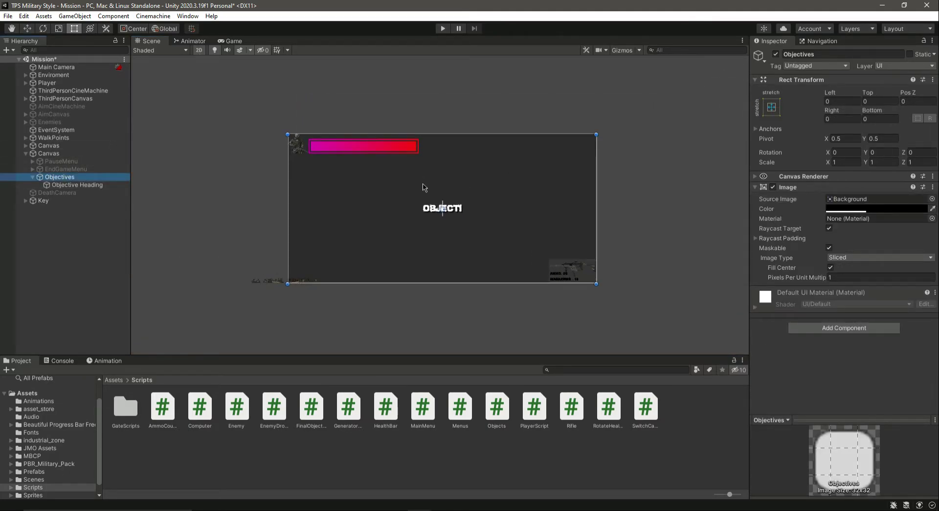
{"action": "scroll", "coordinate": [431, 197], "scroll_direction": "up", "scroll_amount": 3}
{"action": "left_click", "coordinate": [96, 185]}
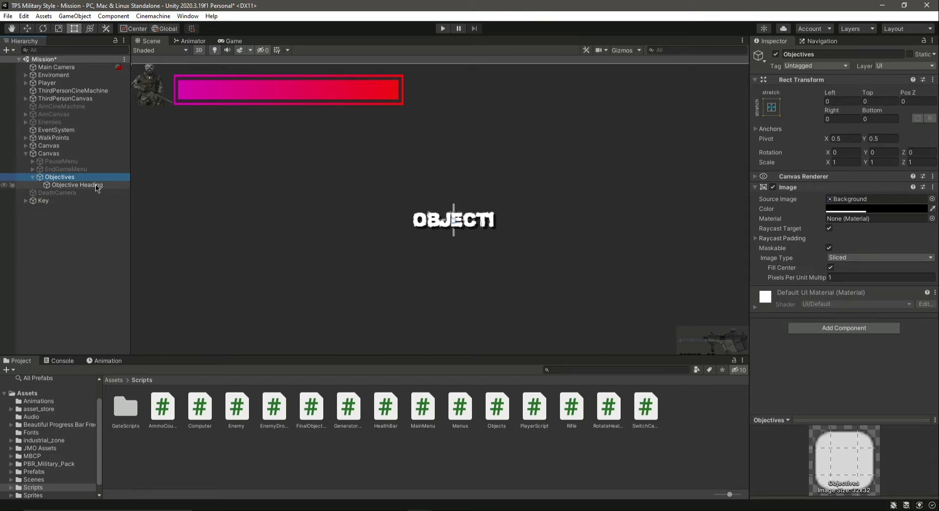
{"action": "left_click_drag", "start_coordinate": [499, 220], "coordinate": [539, 220]}
{"action": "left_click_drag", "start_coordinate": [409, 222], "coordinate": [373, 221]}
{"action": "left_click_drag", "start_coordinate": [459, 213], "coordinate": [455, 198]}
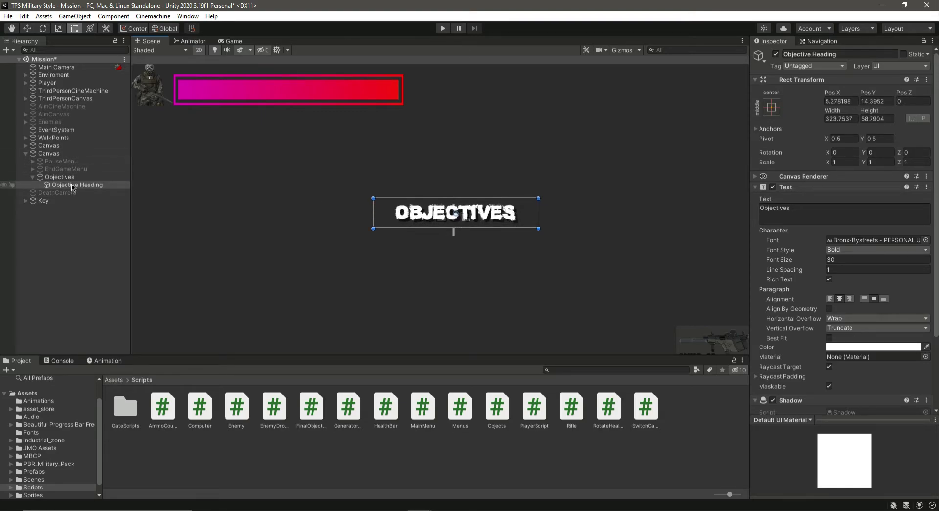
- Raise the heading near the top of the screen to Pos Y 180.4
{"action": "left_click", "coordinate": [28, 28]}
{"action": "left_click_drag", "start_coordinate": [456, 184], "coordinate": [455, 124]}
{"action": "left_click", "coordinate": [232, 41]}
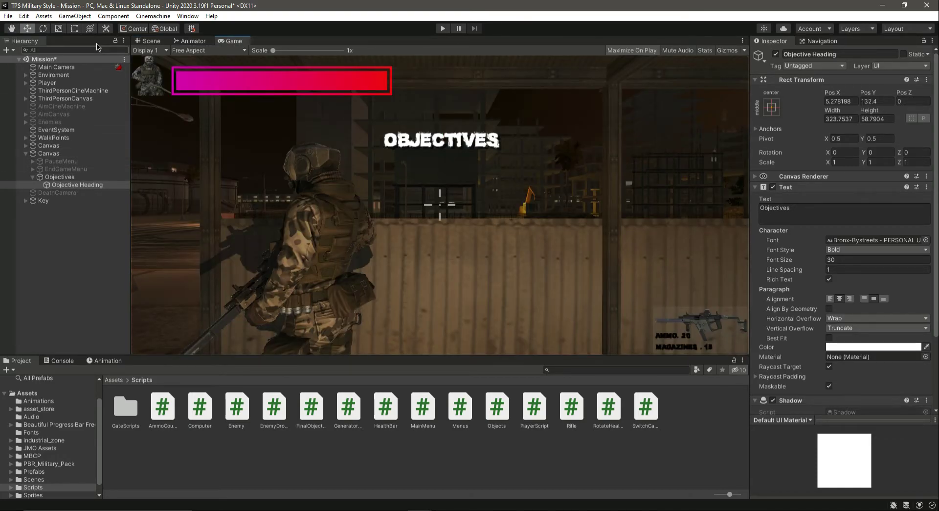
{"action": "left_click", "coordinate": [150, 41]}
{"action": "left_click_drag", "start_coordinate": [457, 116], "coordinate": [460, 91]}
- Save the scene and check the heading's placement in the Game view
{"action": "key", "text": "ctrl+s"}
{"action": "left_click", "coordinate": [233, 41]}
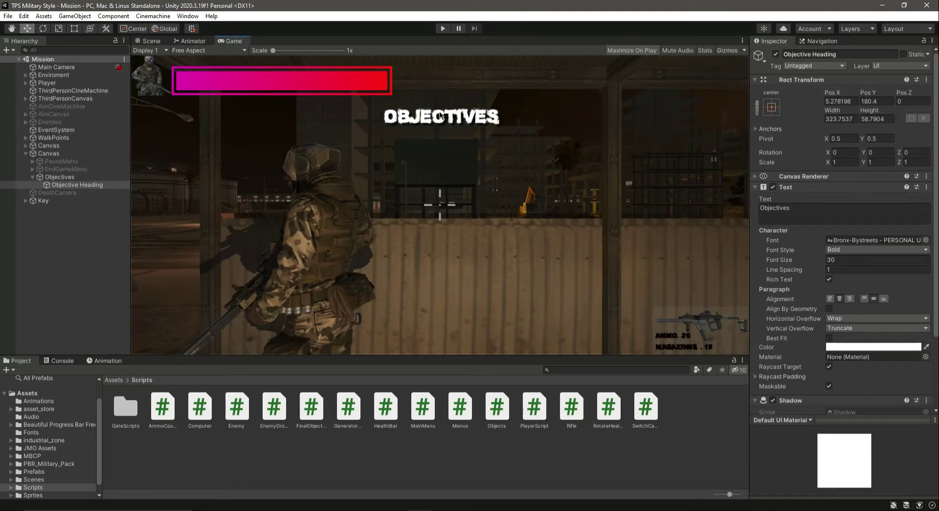
{"action": "left_click", "coordinate": [79, 186]}
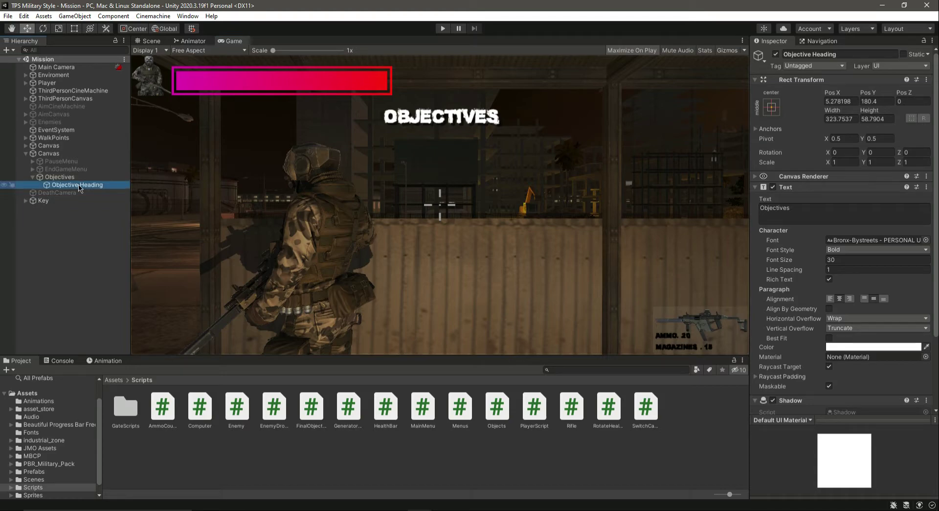
- Duplicate Objective Heading and rename the copy Objective1
{"action": "key", "text": "ctrl+d"}
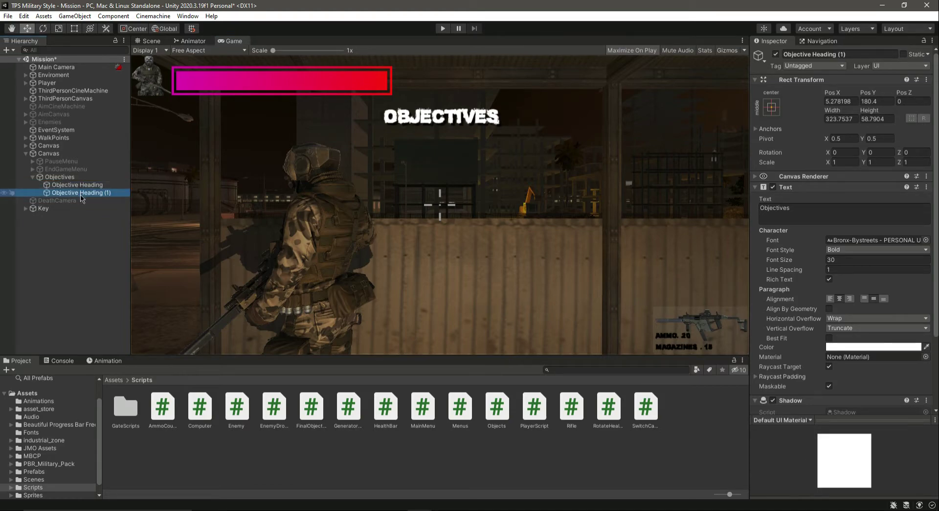
{"action": "left_click", "coordinate": [853, 55]}
{"action": "left_click", "coordinate": [860, 54]}
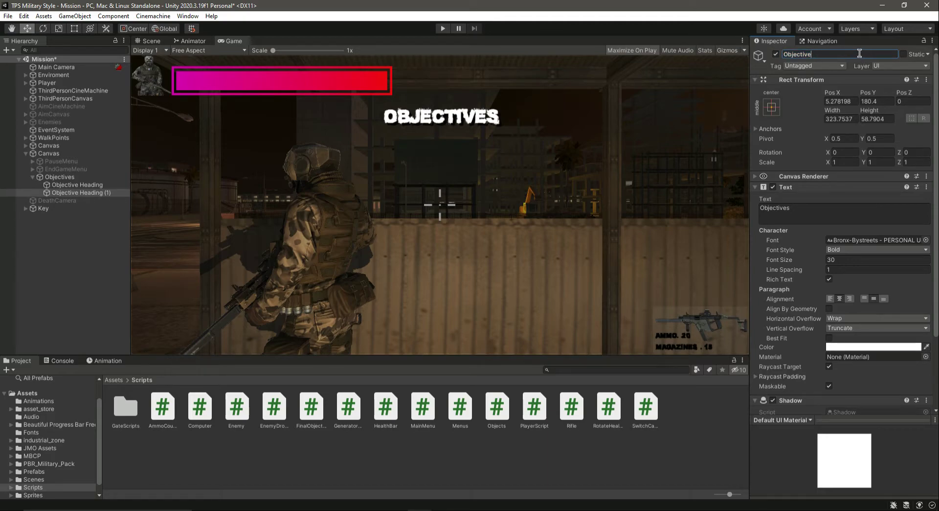
{"action": "key", "text": "Return"}
- Set Objective1's font size to 20 and move it just below the heading to Pos Y 126.7
{"action": "left_click", "coordinate": [72, 193]}
{"action": "left_click", "coordinate": [850, 258]}
{"action": "type", "text": "20"}
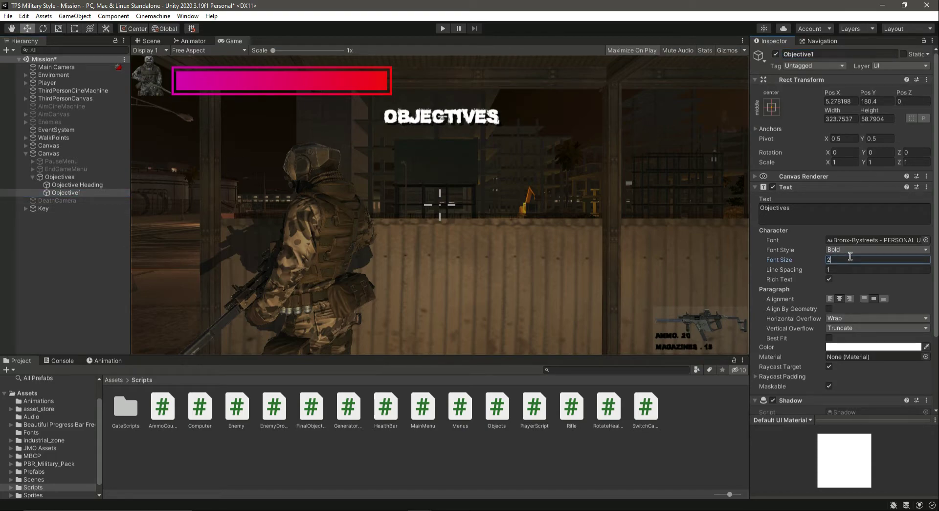
{"action": "left_click", "coordinate": [89, 193]}
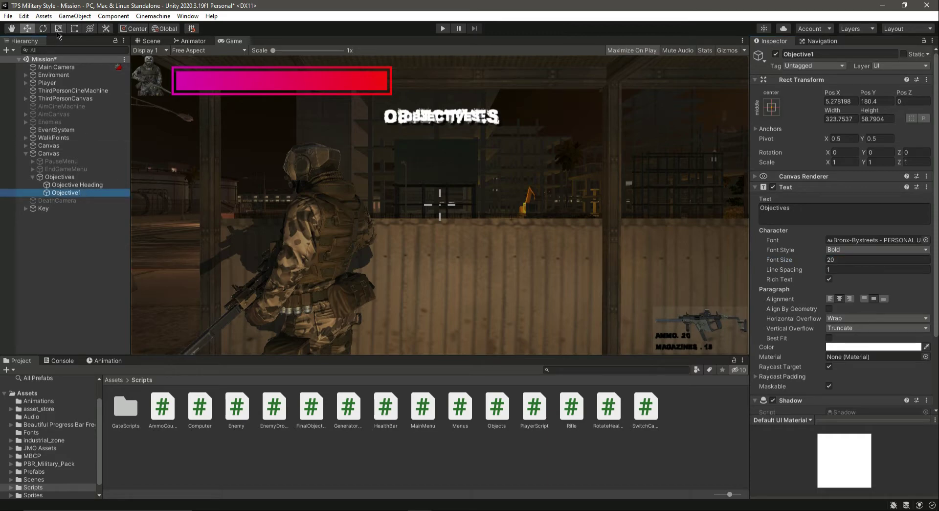
{"action": "left_click", "coordinate": [156, 40]}
{"action": "left_click_drag", "start_coordinate": [456, 92], "coordinate": [461, 116]}
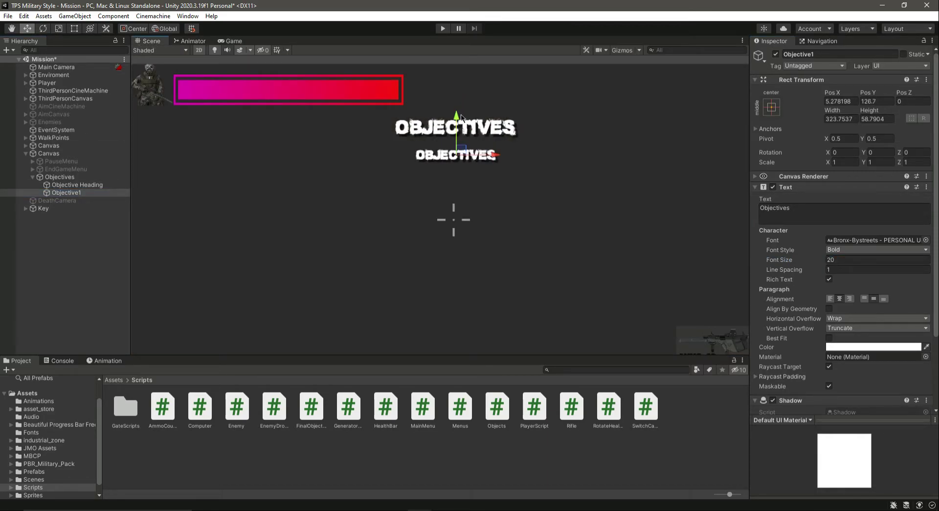
{"action": "left_click", "coordinate": [232, 41]}
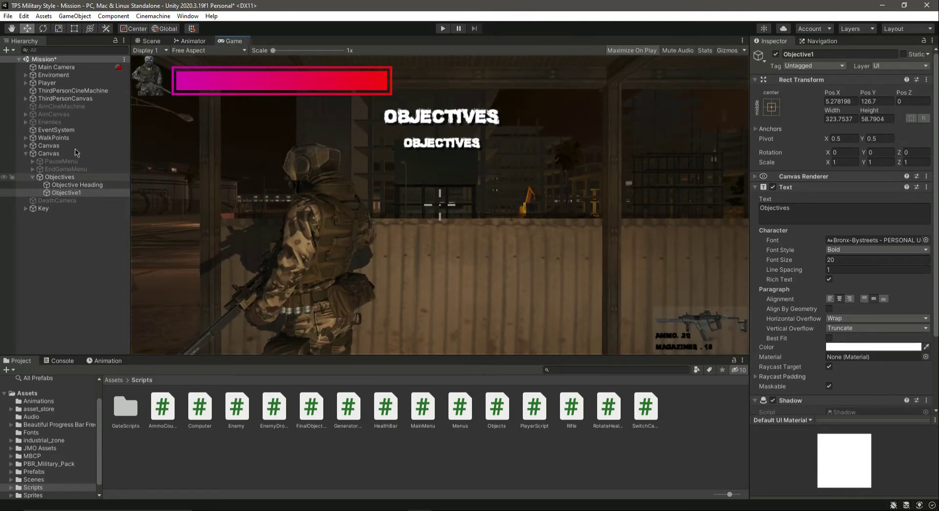
{"action": "left_click", "coordinate": [155, 41]}
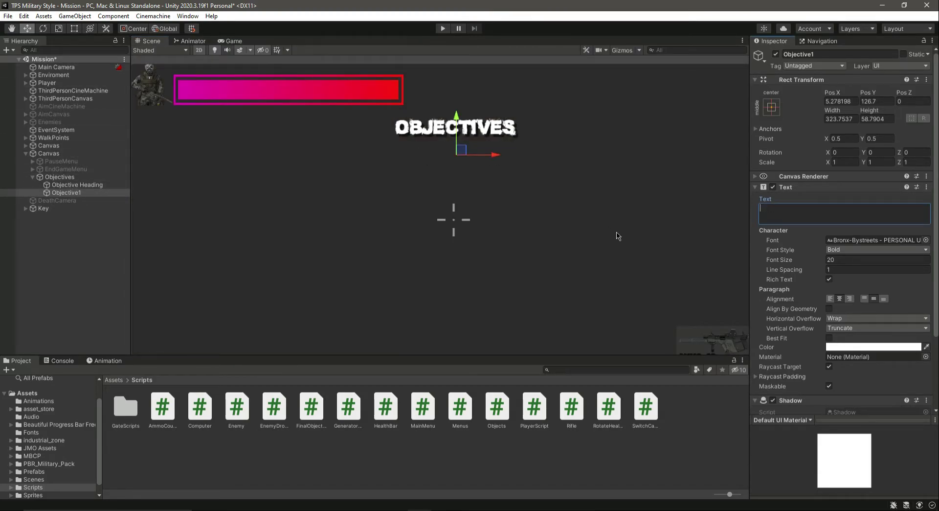
- Paste '1. Find key to open the gate' and widen Objective1's box so it fits one line
{"action": "type", "text": "1. Find key to open the gate"}
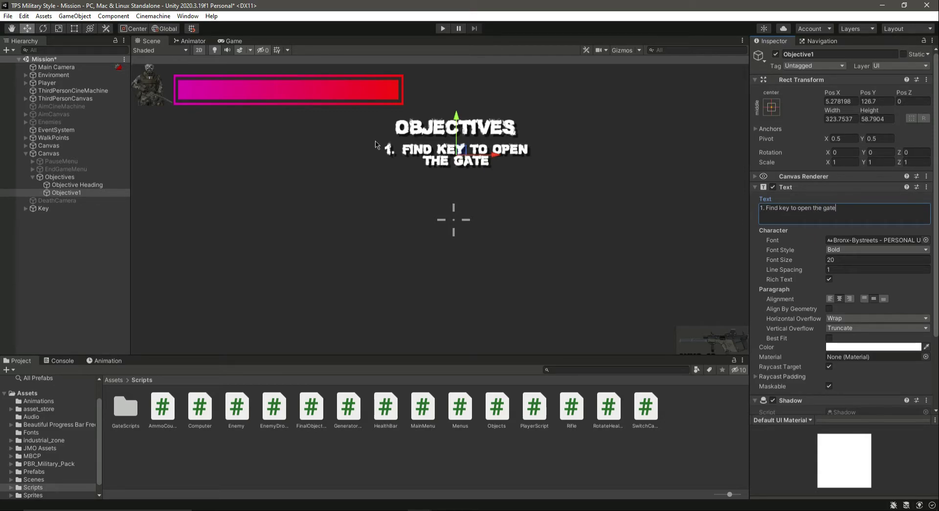
{"action": "left_click", "coordinate": [74, 28]}
{"action": "left_click_drag", "start_coordinate": [537, 156], "coordinate": [575, 156]}
{"action": "left_click_drag", "start_coordinate": [373, 158], "coordinate": [316, 156]}
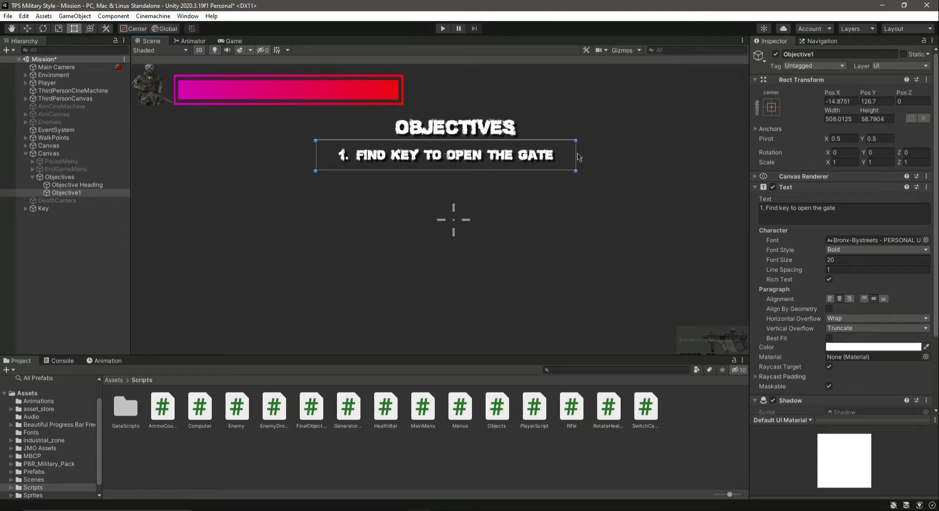
{"action": "left_click_drag", "start_coordinate": [576, 157], "coordinate": [680, 157]}
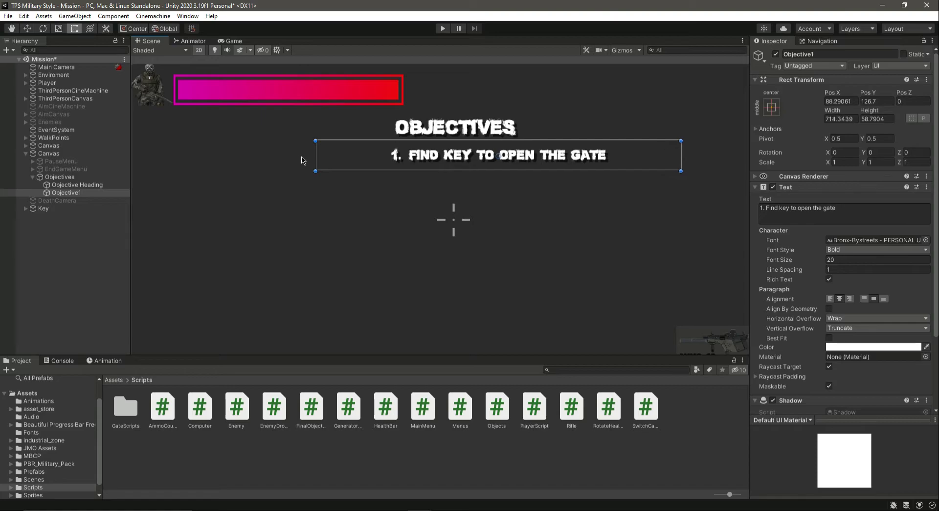
{"action": "left_click_drag", "start_coordinate": [318, 157], "coordinate": [249, 153]}
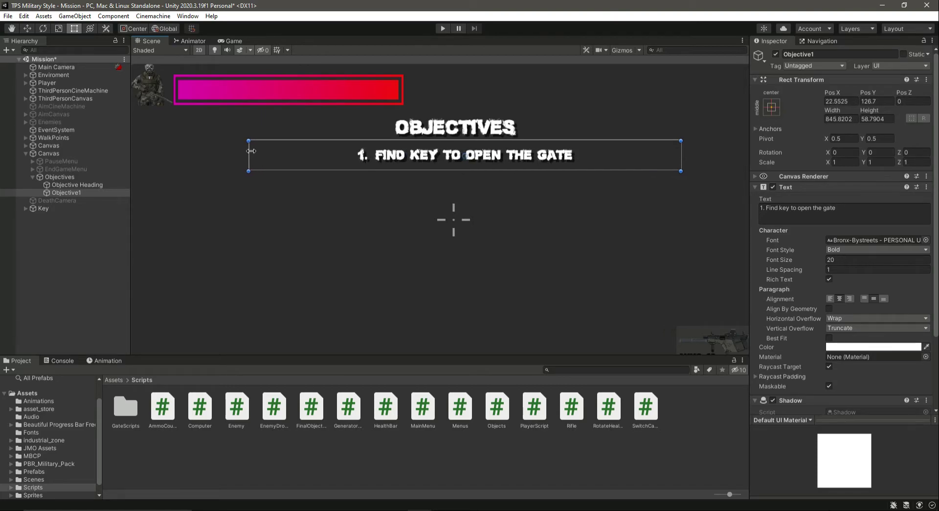
- Snap Objective1's anchor, pivot and position to middle centre, then raise it under the heading
{"action": "left_click", "coordinate": [770, 110]}
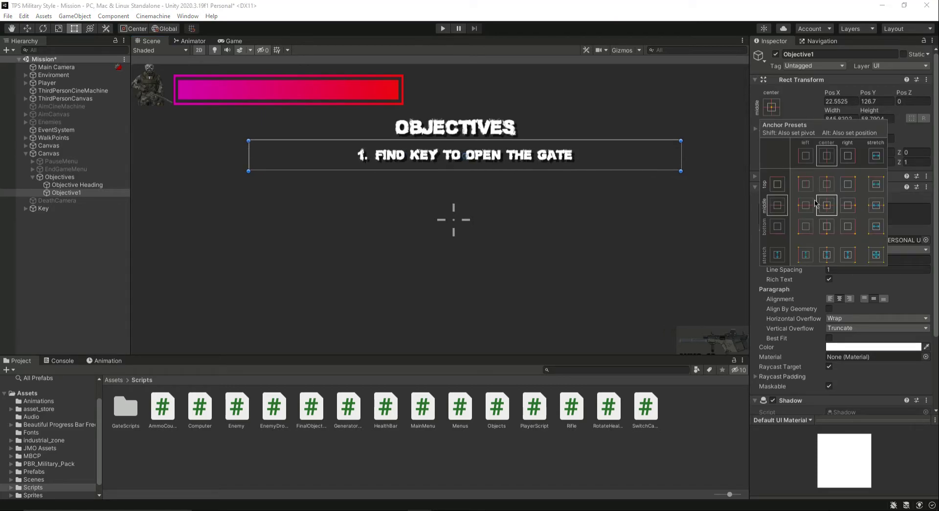
{"action": "key", "text": "shift+alt"}
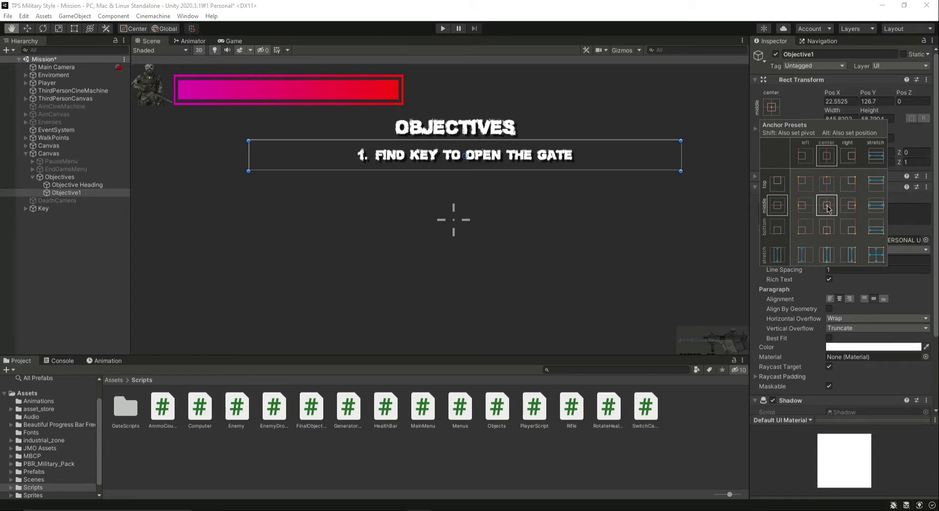
{"action": "left_click", "coordinate": [827, 208], "text": "alt+shift"}
{"action": "left_click", "coordinate": [80, 194]}
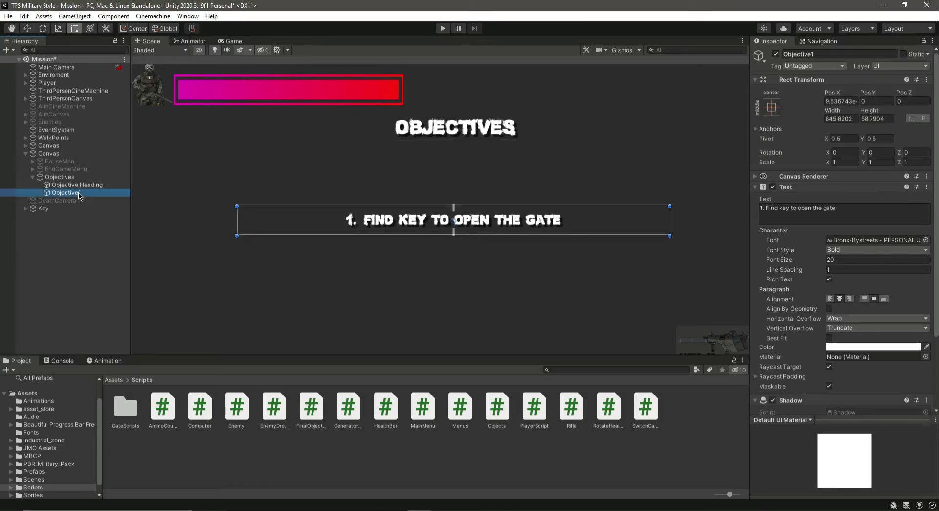
{"action": "left_click", "coordinate": [27, 28]}
{"action": "left_click_drag", "start_coordinate": [453, 182], "coordinate": [464, 118]}
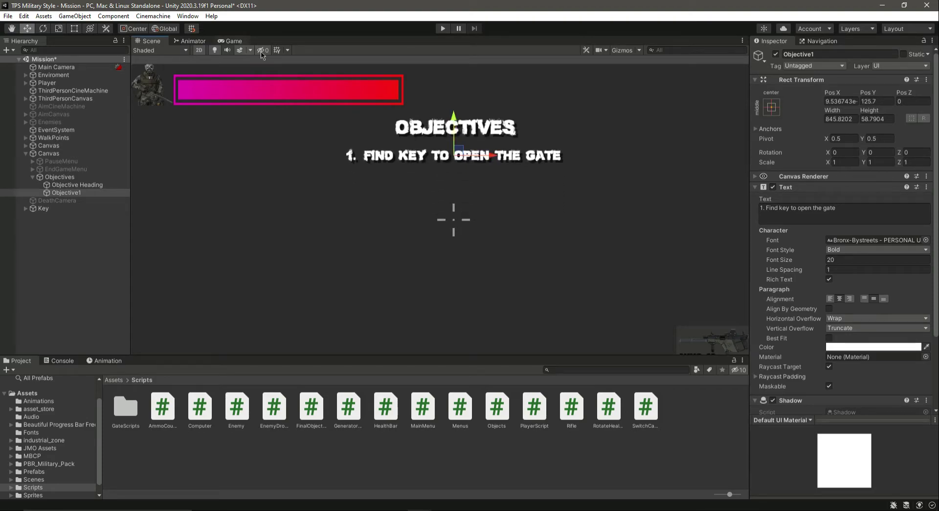
- Preview the objectives in the Game view and duplicate the Objective1 line
{"action": "left_click", "coordinate": [226, 41]}
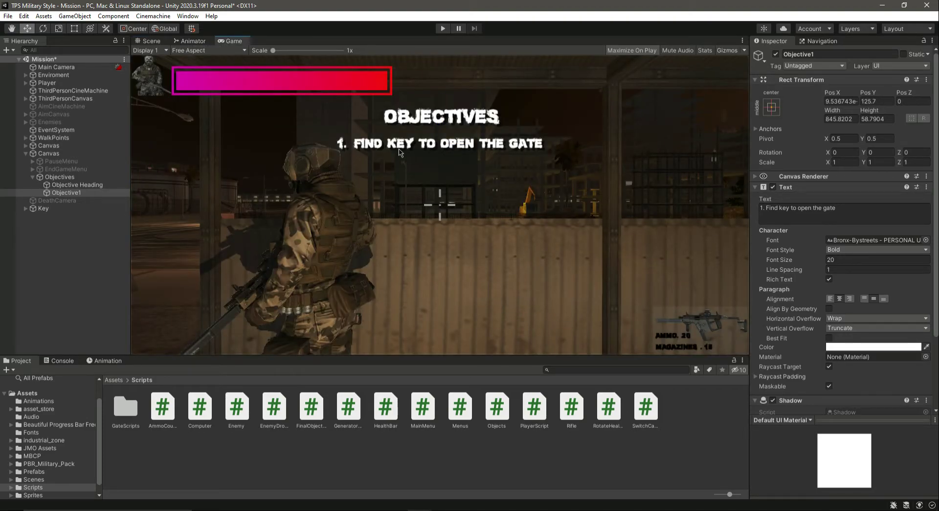
{"action": "left_click", "coordinate": [149, 41]}
{"action": "left_click", "coordinate": [91, 194]}
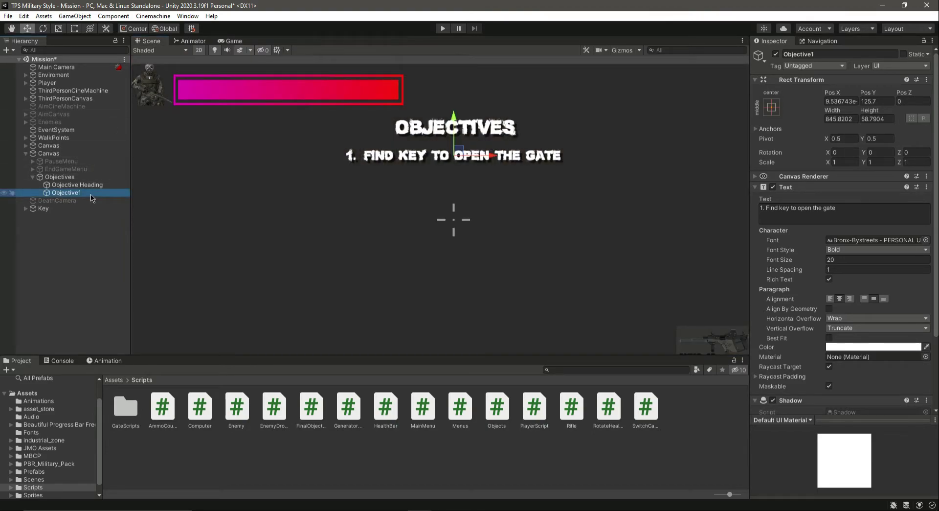
{"action": "key", "text": "ctrl+d"}
- Move the copy below the first line and replace its text with '2. Shutdown the computer system'
{"action": "left_click_drag", "start_coordinate": [453, 117], "coordinate": [459, 141]}
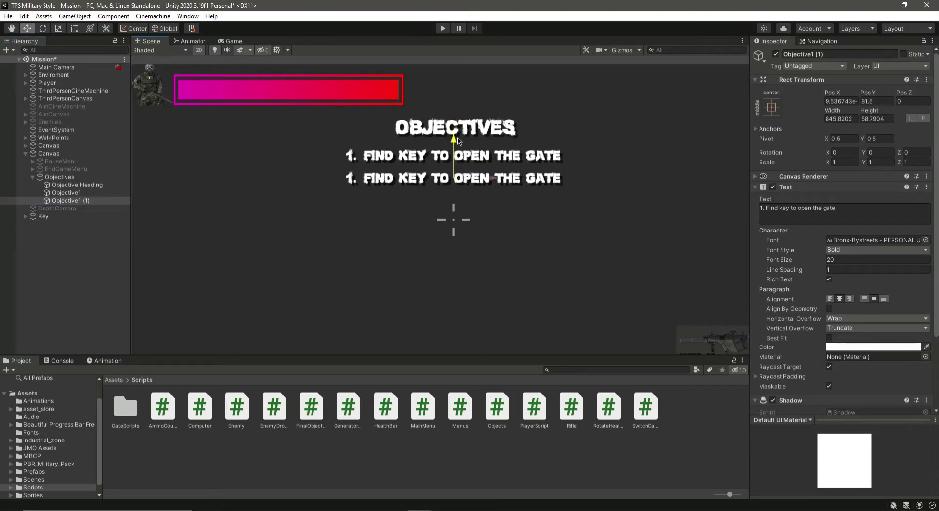
{"action": "key", "text": "ctrl+a"}
{"action": "key", "text": "BackSpace"}
{"action": "type", "text": "2. Shutdown the computer system"}
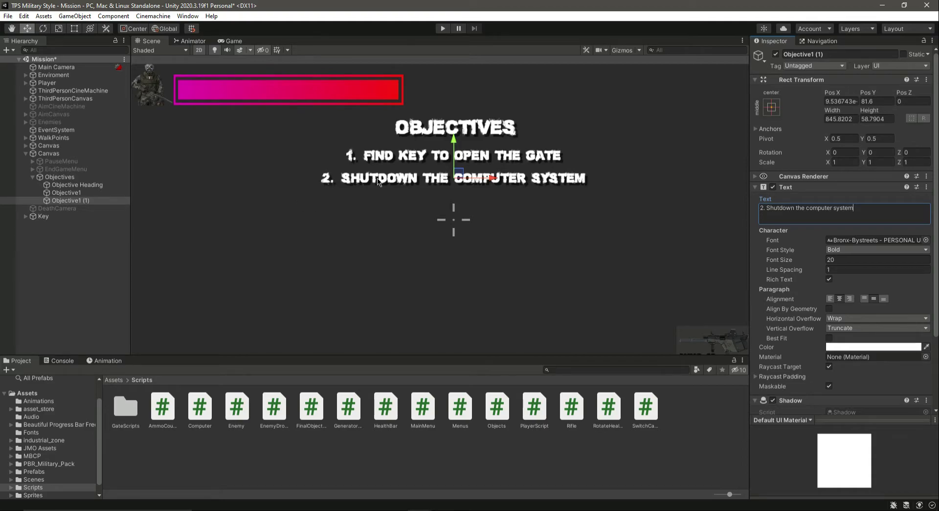
{"action": "left_click", "coordinate": [88, 200]}
{"action": "left_click", "coordinate": [74, 29]}
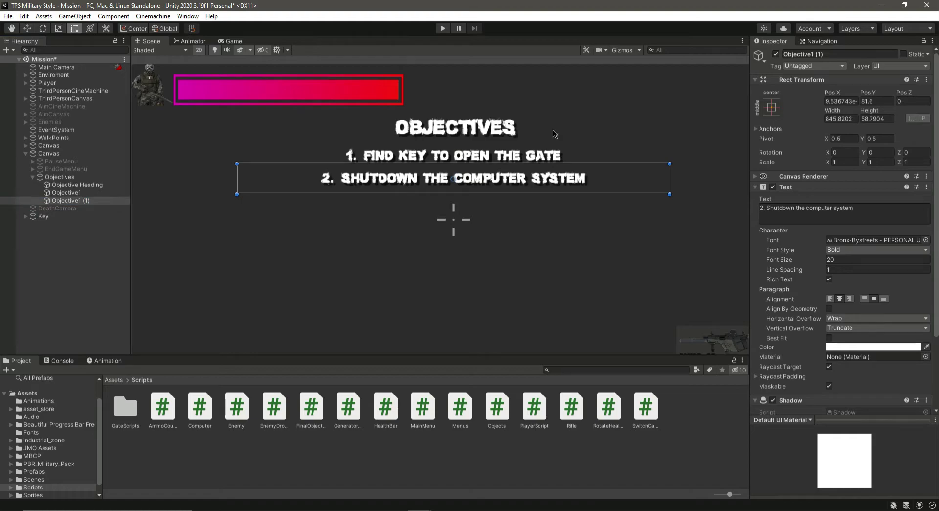
{"action": "left_click", "coordinate": [231, 41]}
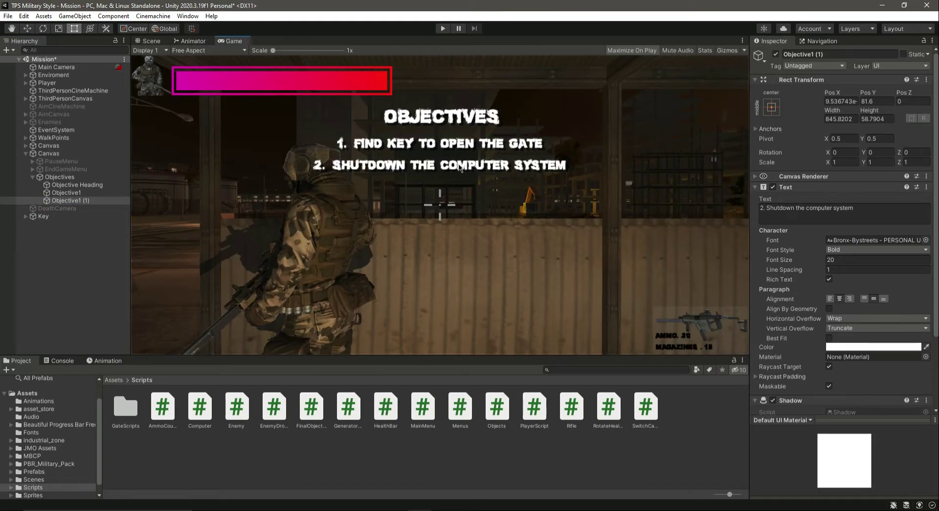
{"action": "double_click", "coordinate": [93, 186]}
- Rename the second line Objective2 and make two copies of it
{"action": "left_click", "coordinate": [88, 192]}
{"action": "left_click", "coordinate": [88, 200]}
{"action": "left_click", "coordinate": [838, 54]}
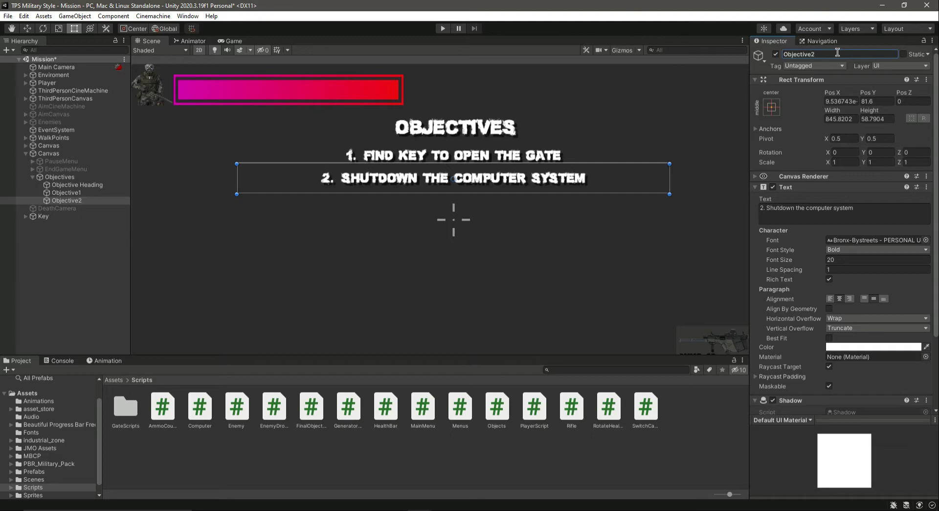
{"action": "left_click", "coordinate": [72, 201]}
{"action": "key", "text": "ctrl+d"}
{"action": "key", "text": "ctrl+d"}
{"action": "left_click", "coordinate": [78, 209]}
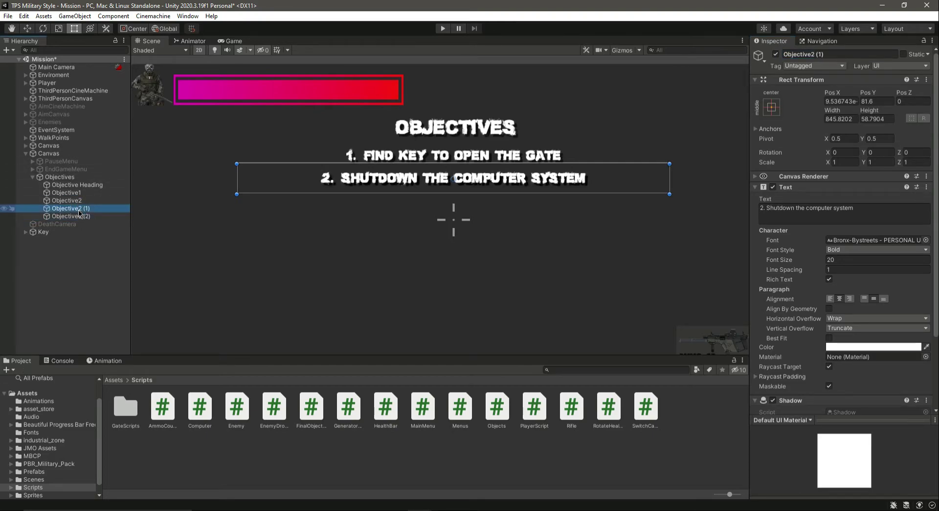
- Move the first copy below the second line and rename it Objective3
{"action": "left_click", "coordinate": [28, 28]}
{"action": "left_click_drag", "start_coordinate": [450, 150], "coordinate": [459, 164]}
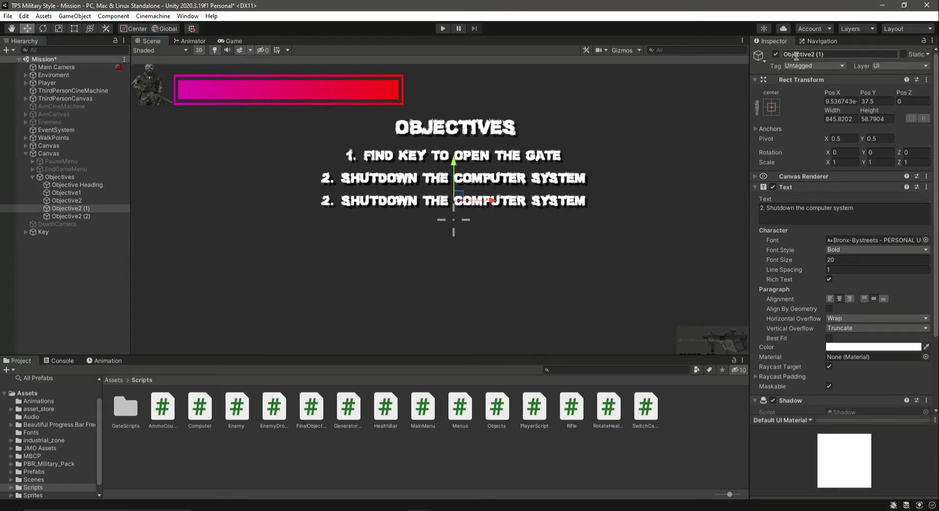
{"action": "left_click", "coordinate": [834, 54]}
{"action": "left_click", "coordinate": [64, 208]}
- Set Objective3's text to '3. Shutdown both of the generators' and move Objective2 (2) beneath it
{"action": "left_click", "coordinate": [882, 216]}
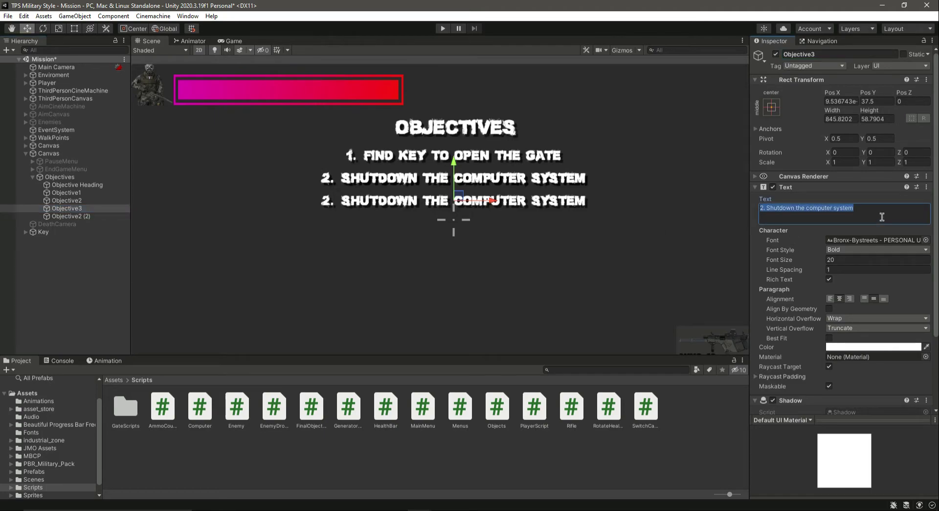
{"action": "key", "text": "BackSpace"}
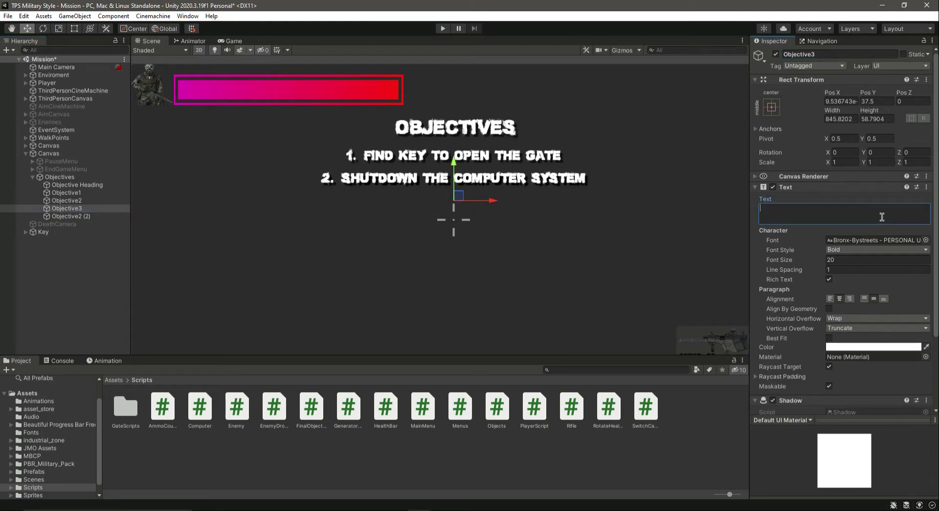
{"action": "type", "text": "3. Shutdown both of the generators"}
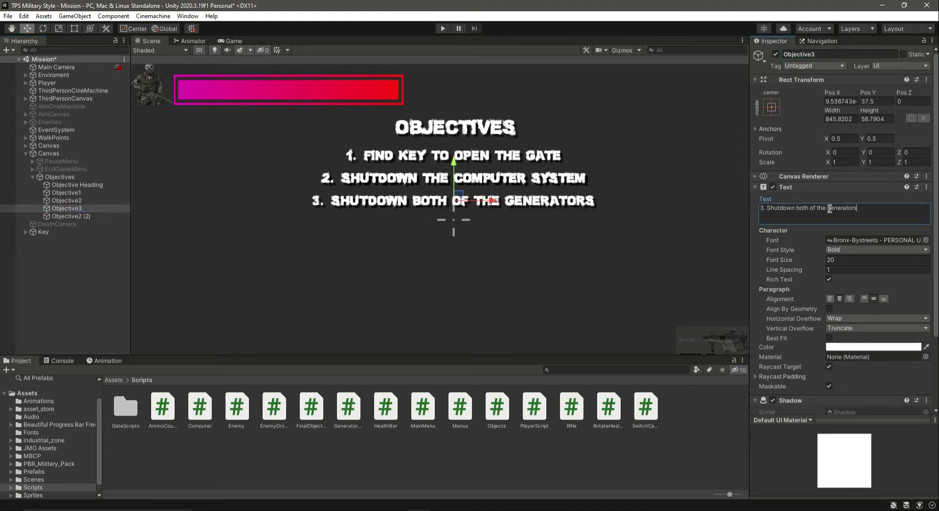
{"action": "left_click", "coordinate": [86, 216]}
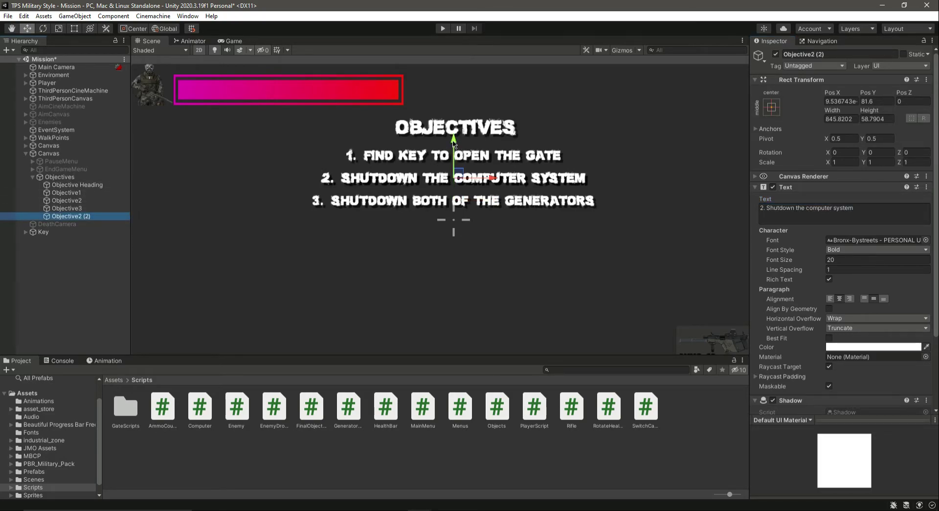
{"action": "left_click_drag", "start_coordinate": [453, 143], "coordinate": [458, 187]}
- Rename Objective2 (2) to Objective4
{"action": "left_click", "coordinate": [839, 53]}
{"action": "key", "text": "BackSpace"}
{"action": "key", "text": "BackSpace"}
{"action": "key", "text": "BackSpace"}
{"action": "key", "text": "BackSpace"}
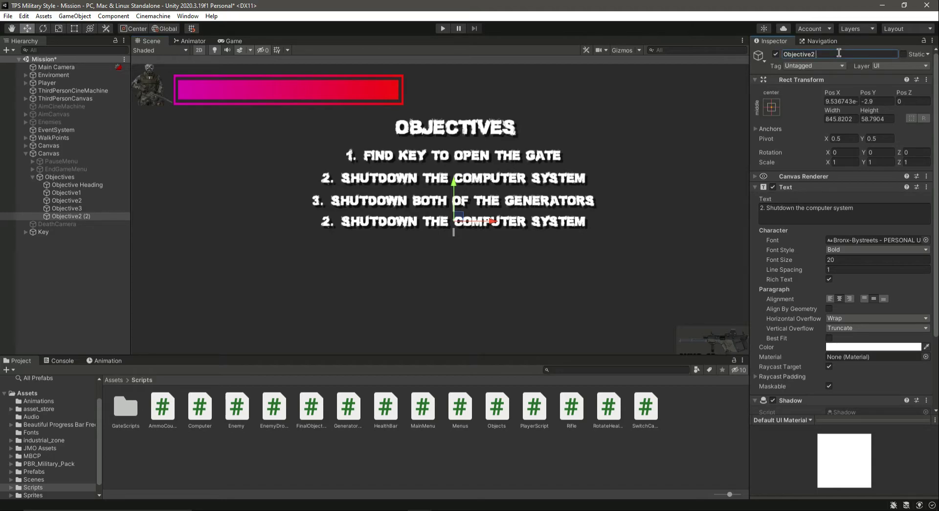
{"action": "type", "text": "4"}
{"action": "key", "text": "Return"}
- Set Objective4's text to '4. Escape from the facility', save, and preview in the Game view
{"action": "left_click", "coordinate": [870, 220]}
{"action": "key", "text": "ctrl+a"}
{"action": "key", "text": "BackSpace"}
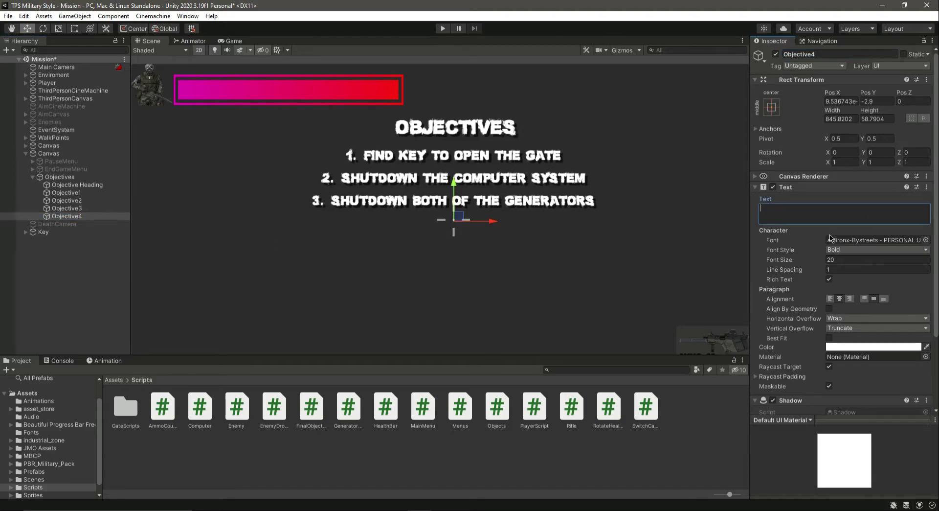
{"action": "type", "text": "4. Escape from the facility"}
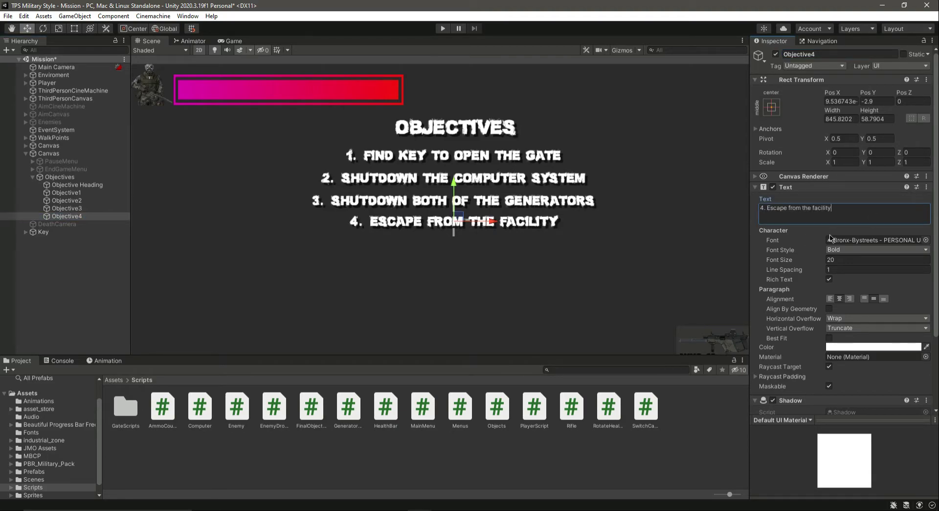
{"action": "key", "text": "ctrl+s"}
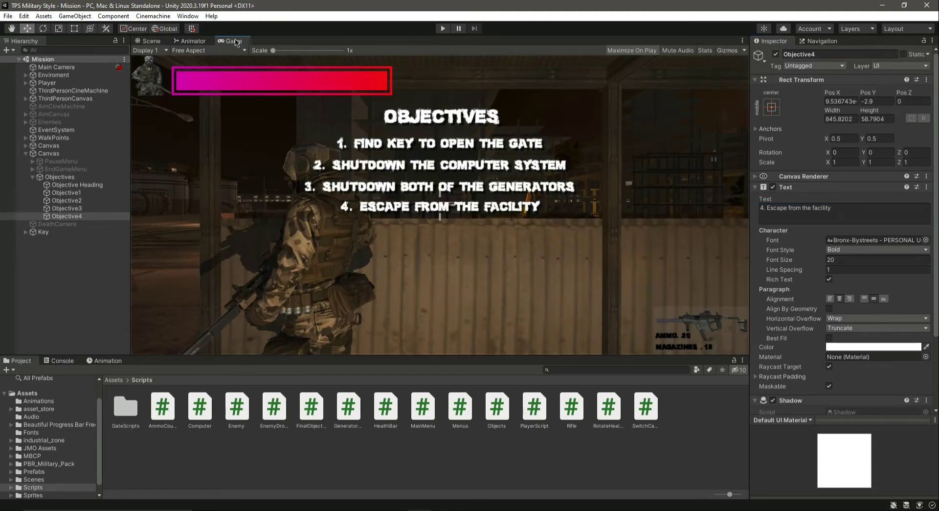
{"action": "left_click", "coordinate": [233, 41]}
- Select Objective1–4 below the Objectives heading and move them down together
{"action": "double_click", "coordinate": [78, 189]}
{"action": "left_click", "coordinate": [93, 186]}
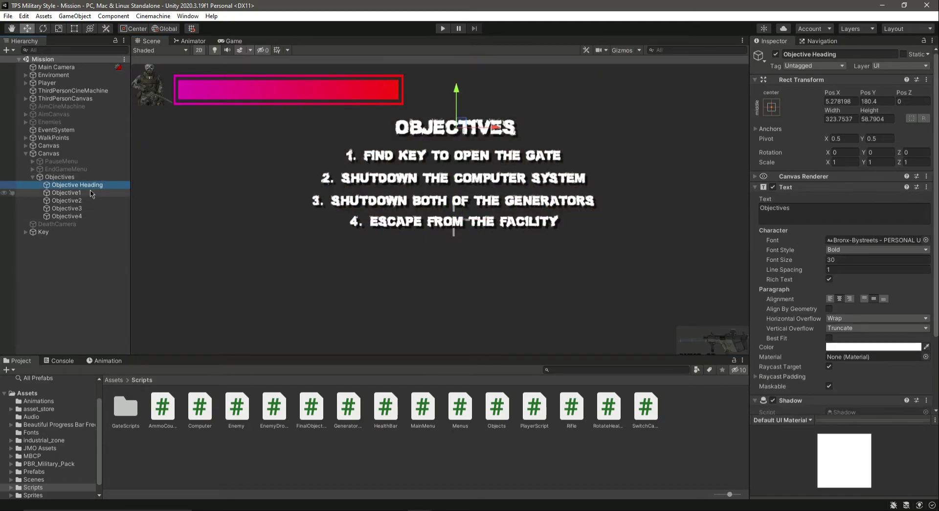
{"action": "left_click", "coordinate": [92, 194]}
{"action": "left_click", "coordinate": [91, 201], "text": "shift"}
{"action": "left_click", "coordinate": [88, 208], "text": "shift"}
{"action": "left_click", "coordinate": [86, 216], "text": "shift"}
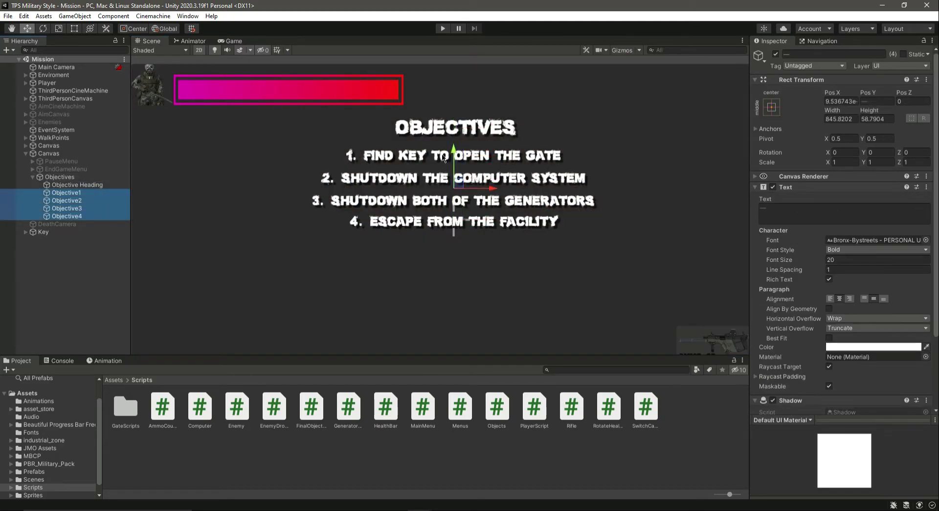
{"action": "left_click_drag", "start_coordinate": [453, 153], "coordinate": [453, 158]}
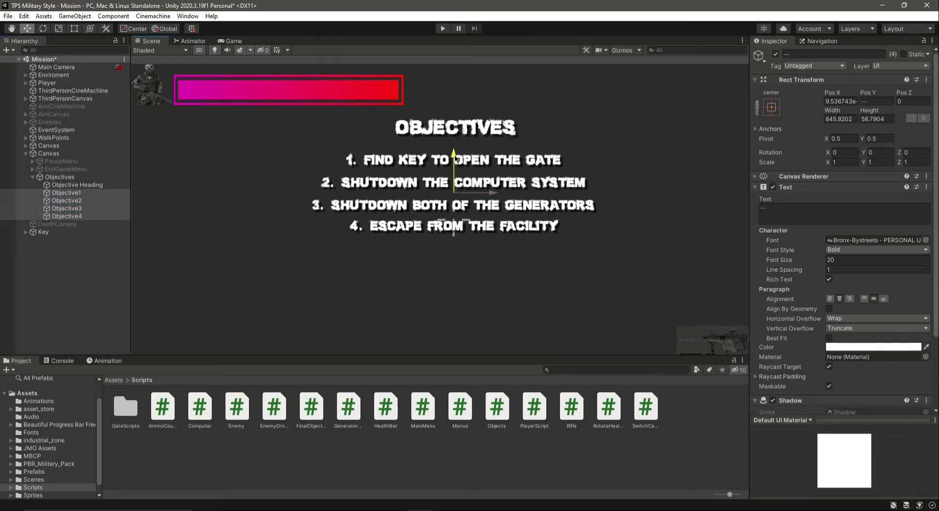
- Respace the individual lines, lowering Objective4 to Pos Y -20.1, then save and preview in Game view
{"action": "left_click", "coordinate": [55, 185]}
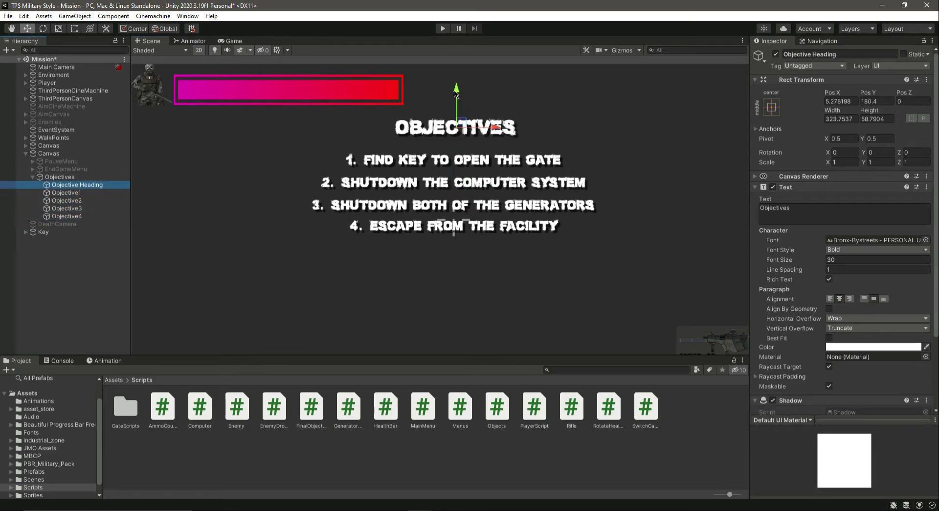
{"action": "left_click", "coordinate": [93, 193]}
{"action": "left_click", "coordinate": [99, 218]}
{"action": "left_click_drag", "start_coordinate": [455, 189], "coordinate": [455, 149]}
{"action": "left_click", "coordinate": [455, 203]}
{"action": "left_click", "coordinate": [455, 168]}
{"action": "left_click", "coordinate": [63, 269]}
{"action": "key", "text": "ctrl+s"}
{"action": "left_click", "coordinate": [238, 41]}
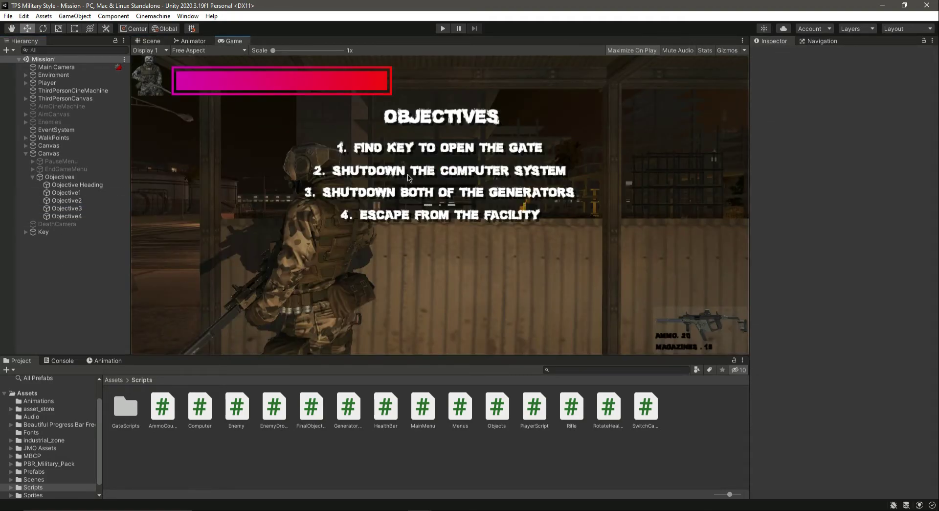
- Deactivate the Objectives panel so it is hidden in the game
{"action": "left_click", "coordinate": [59, 177]}
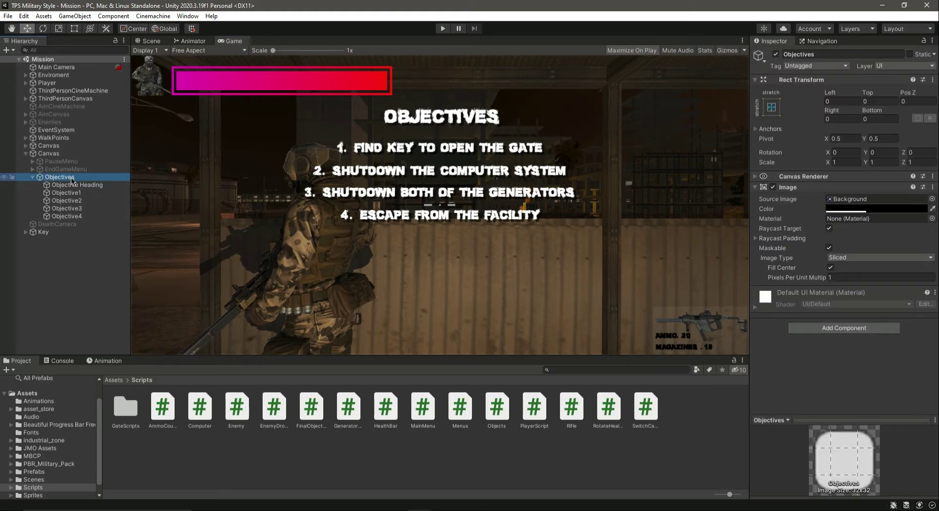
{"action": "left_click", "coordinate": [80, 185]}
{"action": "left_click", "coordinate": [78, 193]}
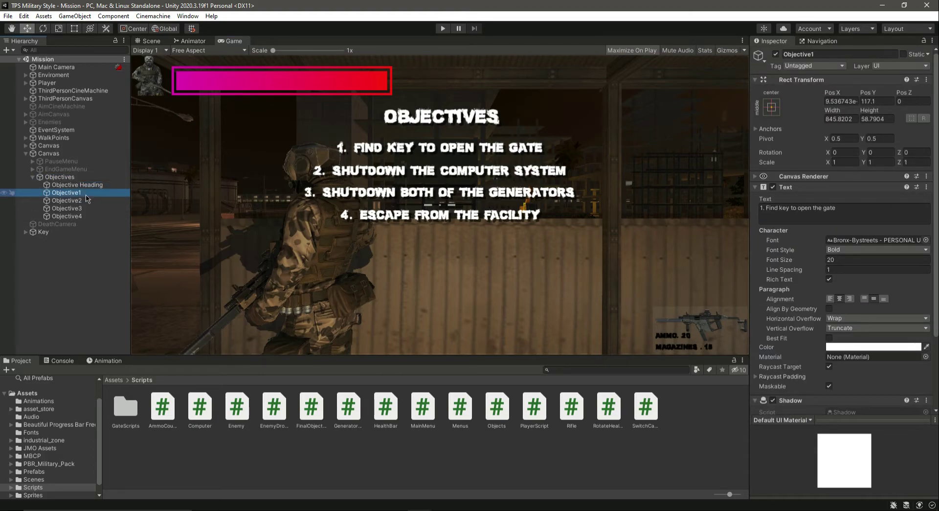
{"action": "left_click", "coordinate": [85, 201]}
{"action": "left_click", "coordinate": [96, 209]}
{"action": "left_click", "coordinate": [93, 216]}
{"action": "left_click", "coordinate": [59, 177]}
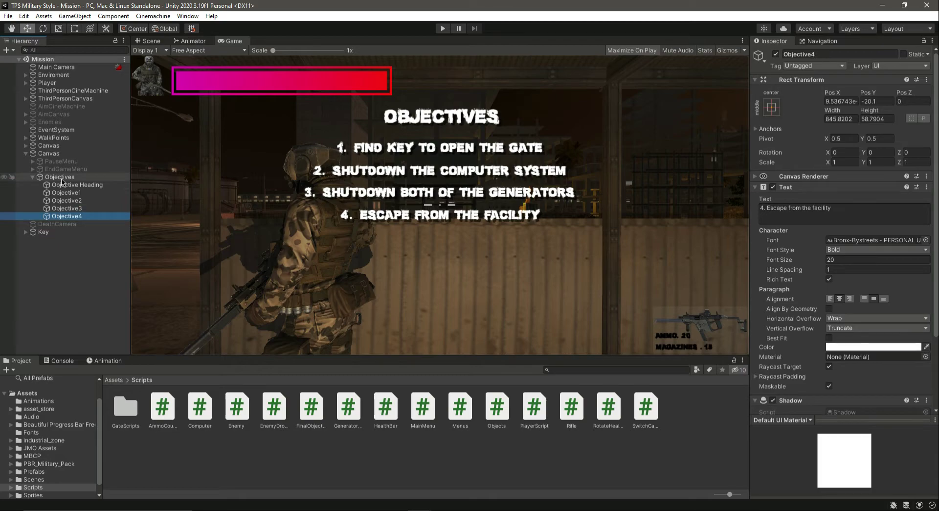
{"action": "left_click", "coordinate": [33, 176]}
{"action": "left_click", "coordinate": [775, 54]}
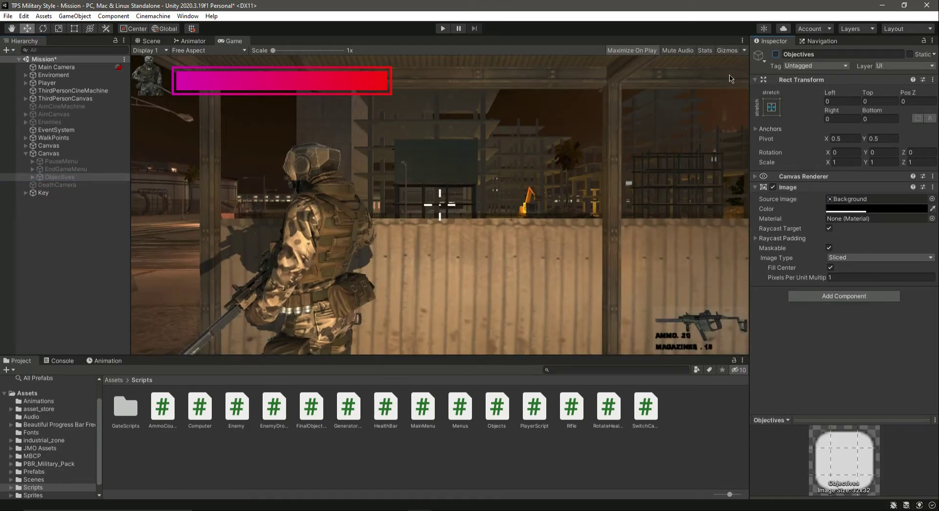
- Open the Canvas's Menus script in Visual Studio Code at the EndGameMenuUI line
{"action": "left_click", "coordinate": [83, 212]}
{"action": "left_click", "coordinate": [54, 153]}
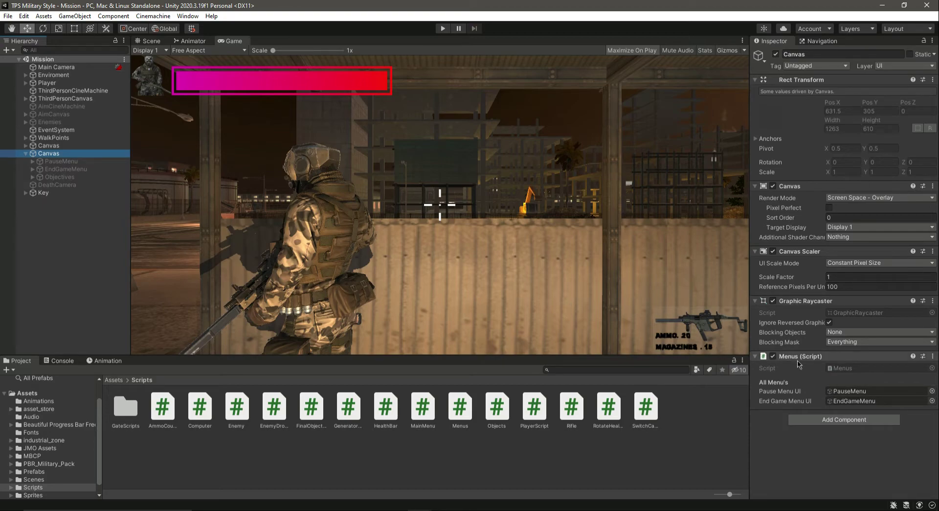
{"action": "double_click", "coordinate": [848, 371]}
{"action": "left_click", "coordinate": [220, 131]}
- Declare 'public GameObject ObjectiveMenuUI;' on a new line below EndGameMenuUI in Menus.cs
{"action": "key", "text": "Return"}
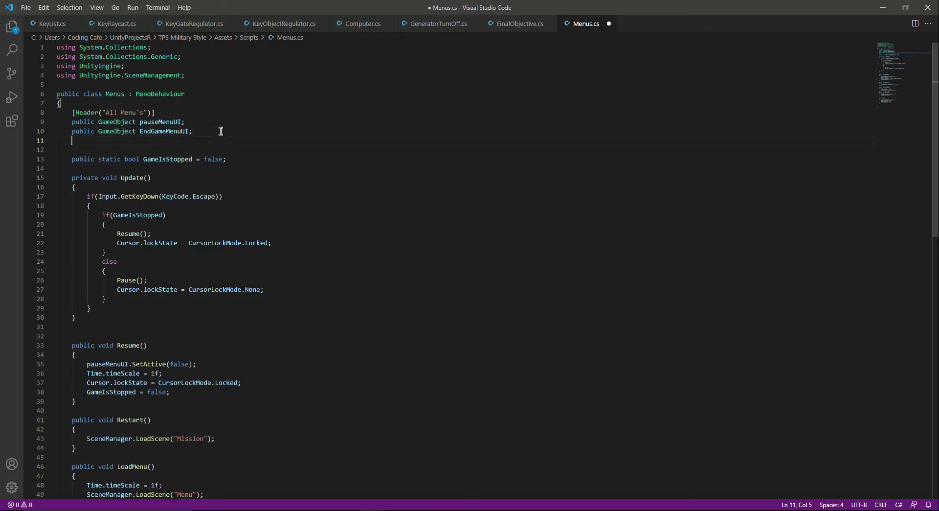
{"action": "type", "text": "publ"}
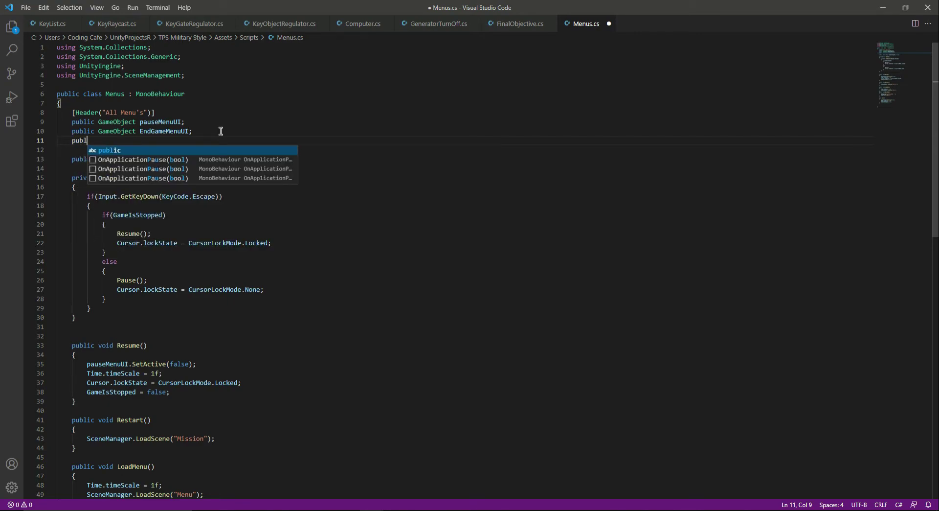
{"action": "type", "text": "ic G"}
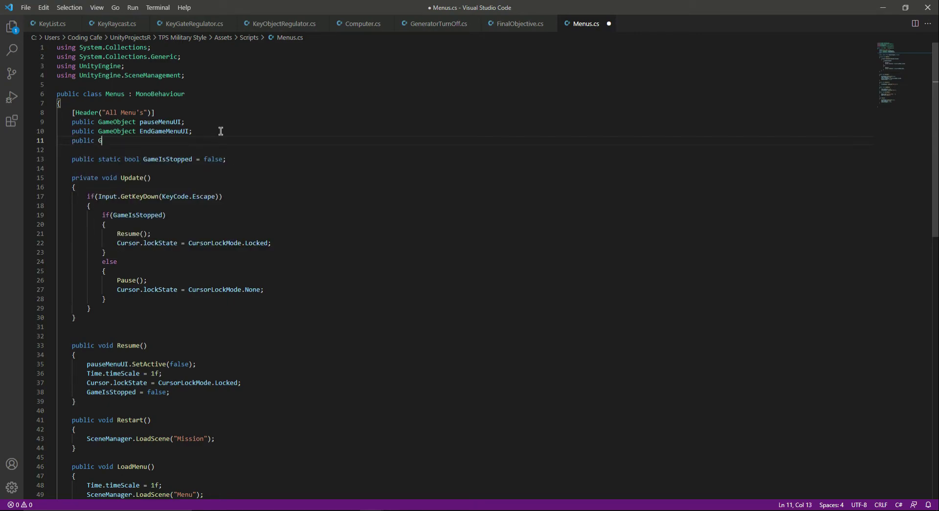
{"action": "type", "text": "ameObjec"}
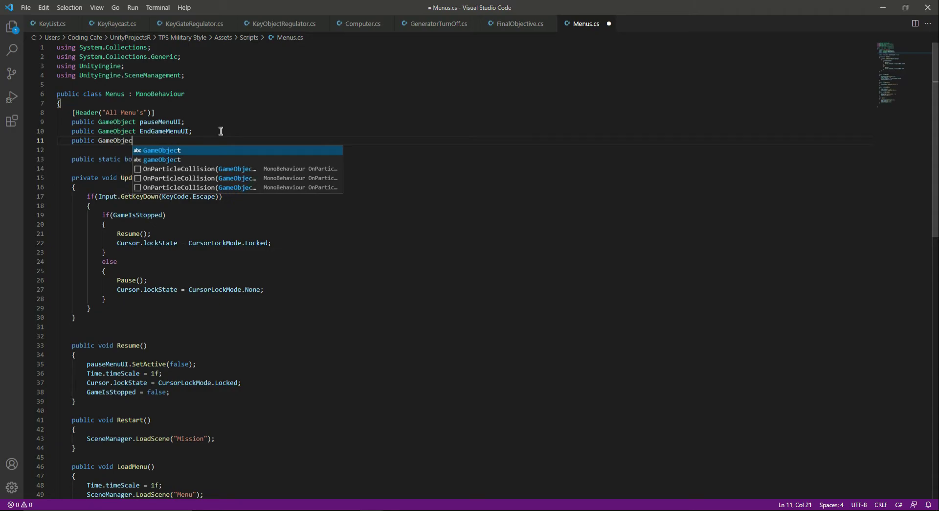
{"action": "type", "text": "t Objective"}
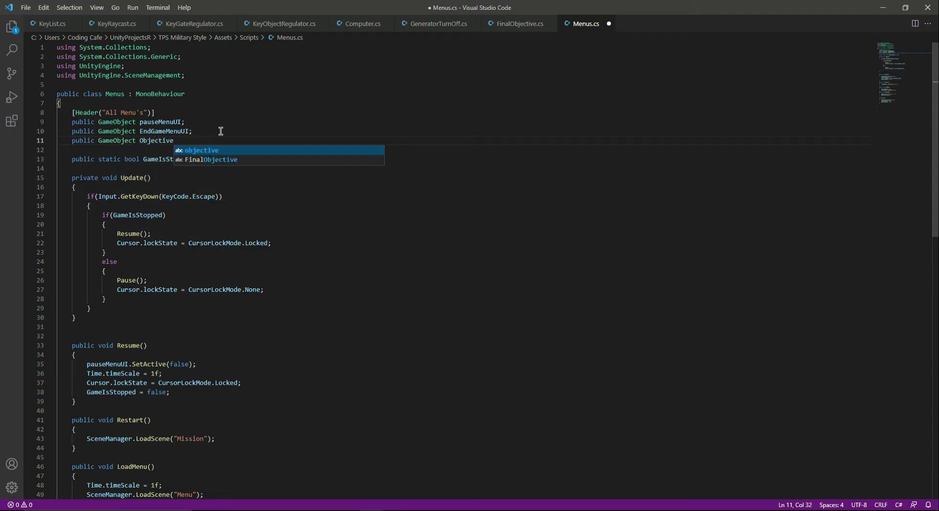
{"action": "type", "text": "MenuUI"}
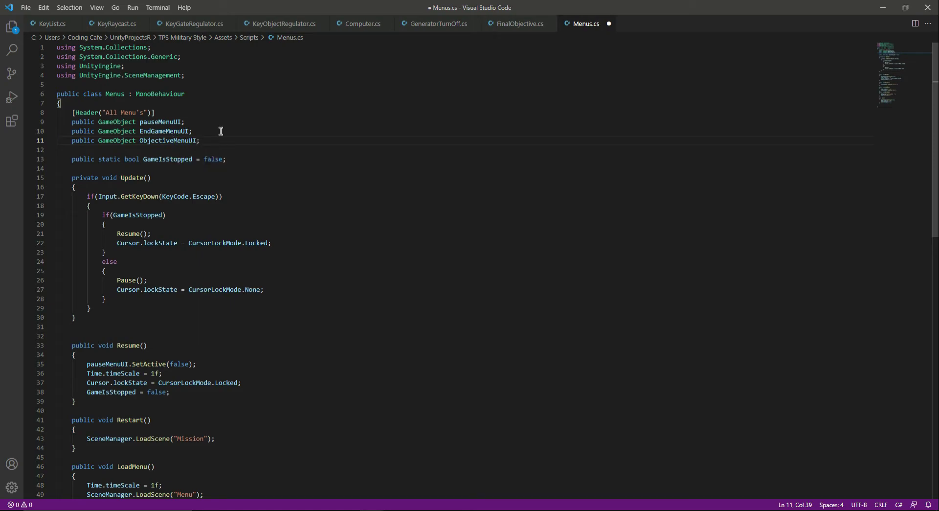
{"action": "type", "text": ";"}
{"action": "scroll", "coordinate": [170, 342], "scroll_direction": "down", "scroll_amount": 3}
{"action": "left_click", "coordinate": [105, 242]}
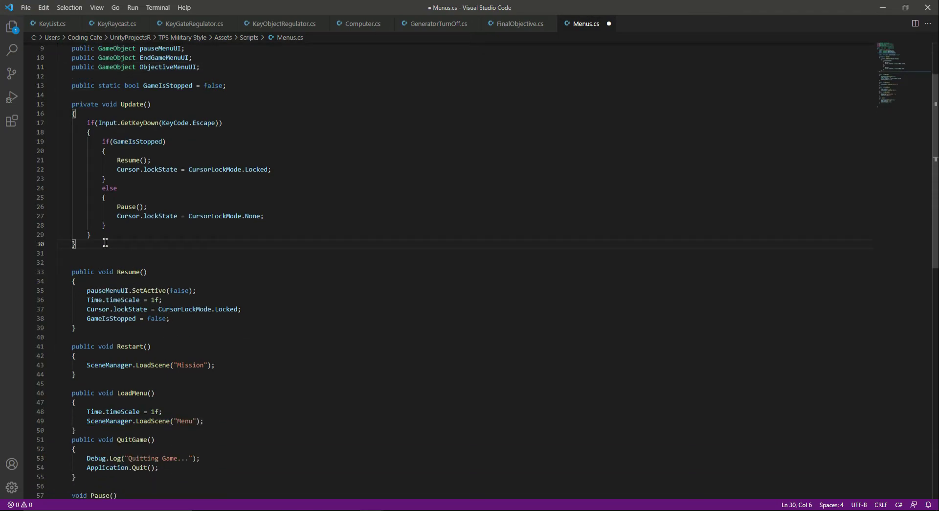
- Write showObjectives() with ObjectiveMenuUI.SetActive(true), Time.timeScale = 0f and GameIsStopped = true
{"action": "key", "text": "Return"}
{"action": "key", "text": "Return"}
{"action": "type", "text": "public void "}
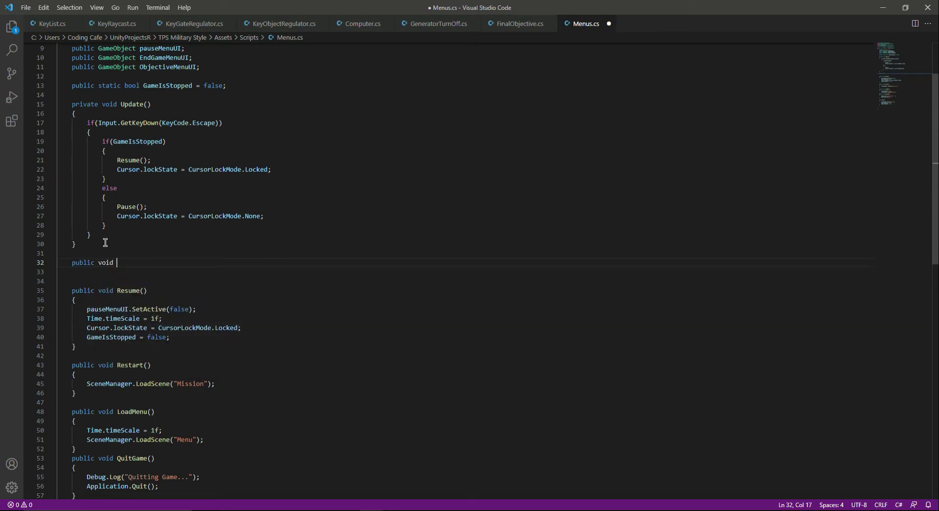
{"action": "type", "text": "show"}
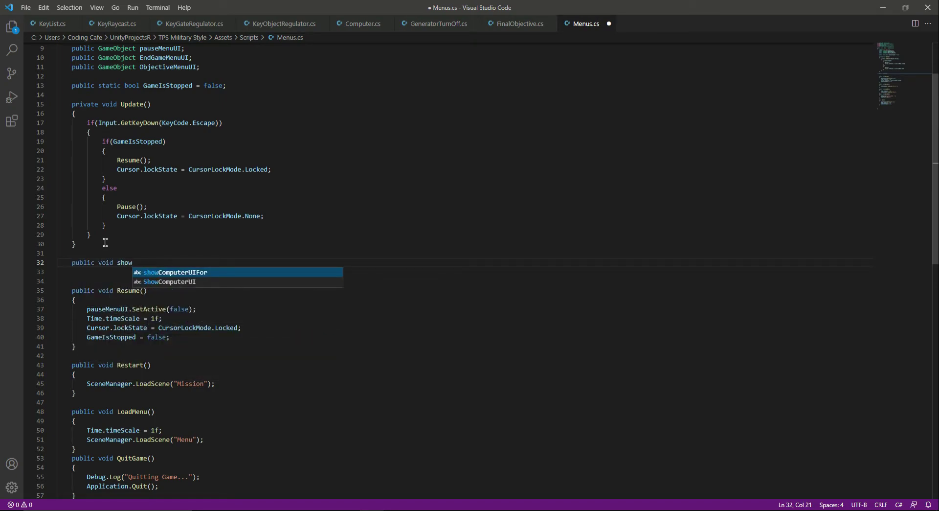
{"action": "type", "text": "Objectives"}
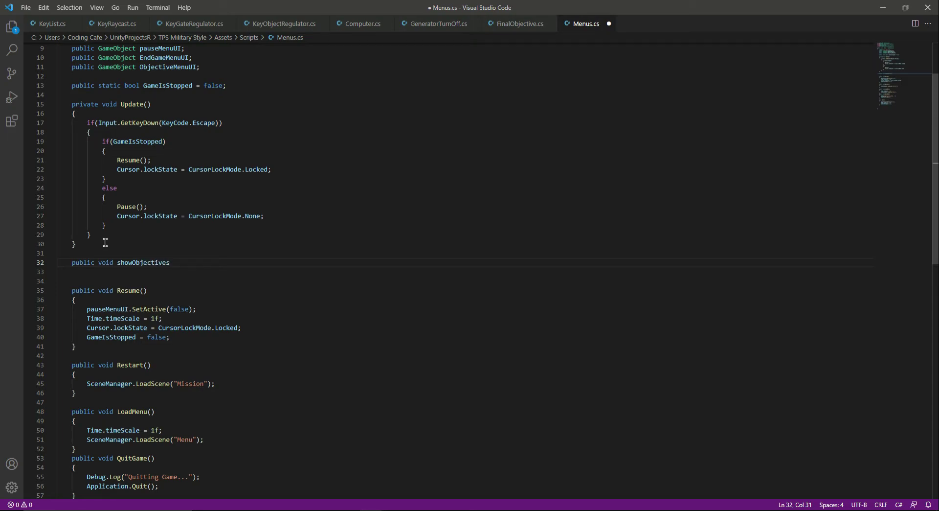
{"action": "type", "text": "()"}
{"action": "key", "text": "Return"}
{"action": "type", "text": "{"}
{"action": "key", "text": "Return"}
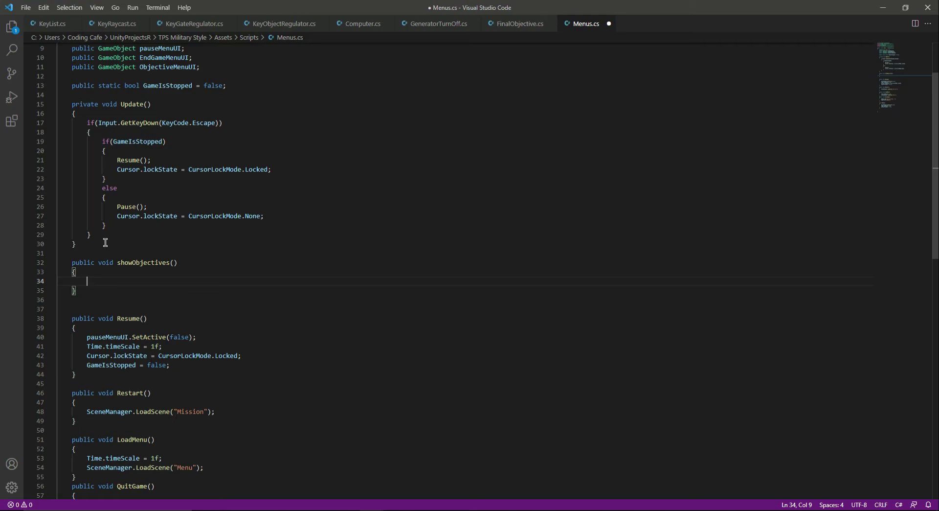
{"action": "type", "text": "ObjectiveMenuUI"}
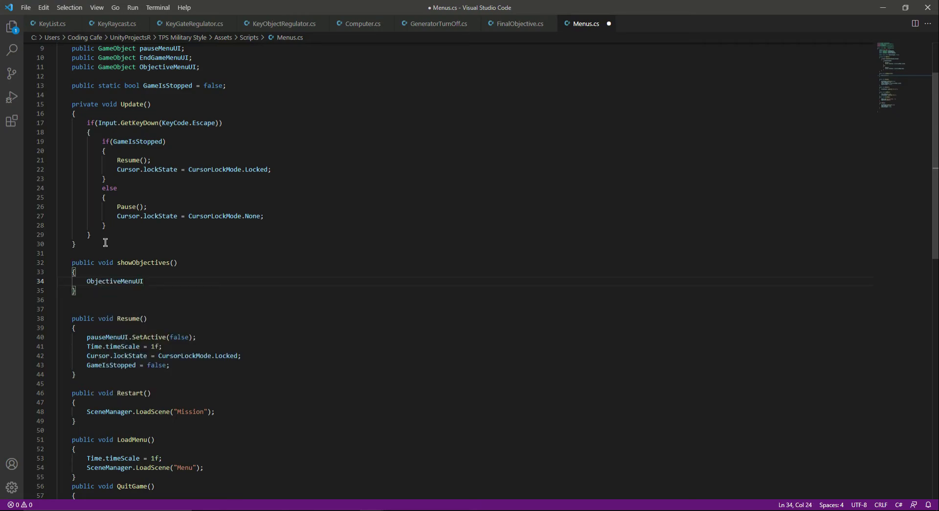
{"action": "type", "text": ".SetActive"}
{"action": "type", "text": "(true);"}
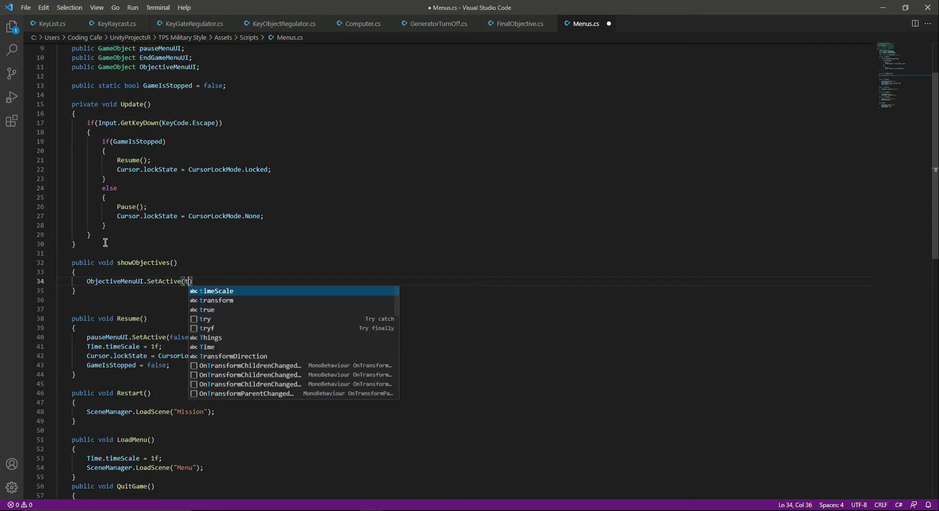
{"action": "key", "text": "Return"}
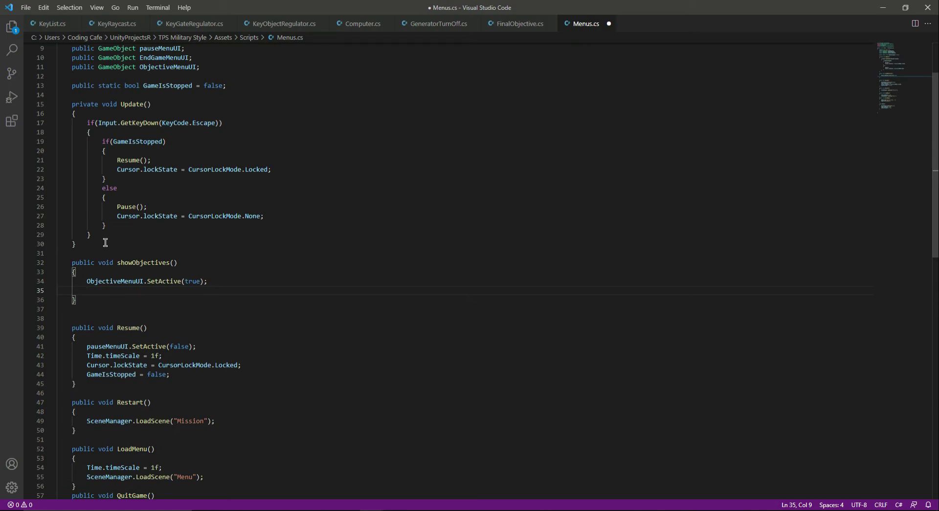
{"action": "type", "text": "Time.timeScale = 0f;"}
{"action": "key", "text": "Return"}
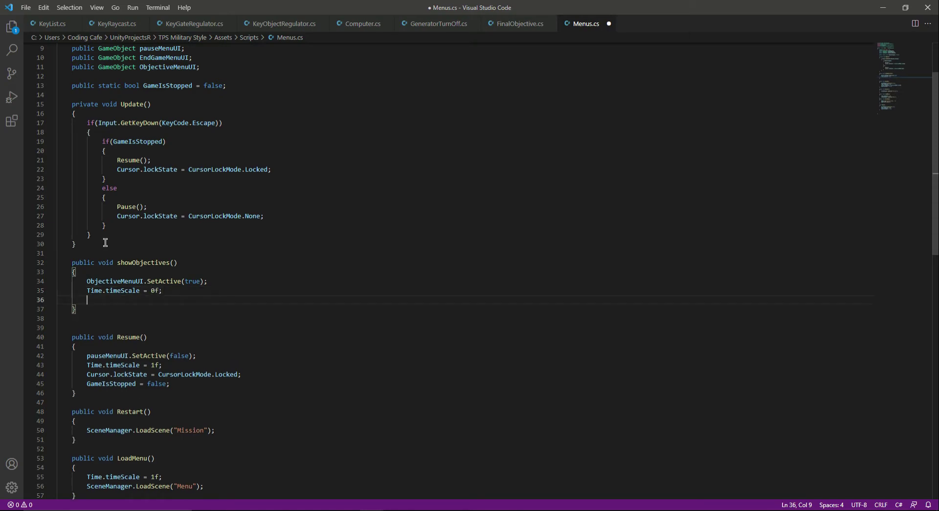
{"action": "type", "text": "Game"}
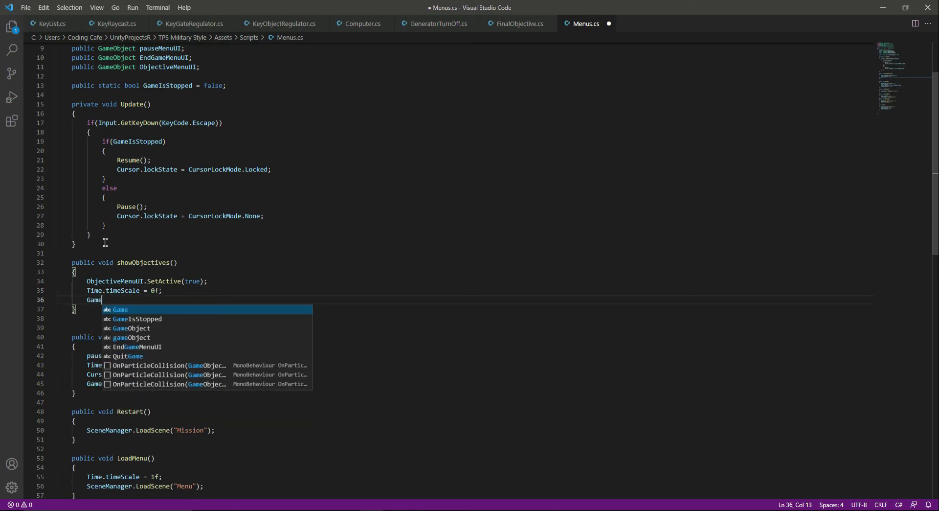
{"action": "type", "text": "IsStopped ="}
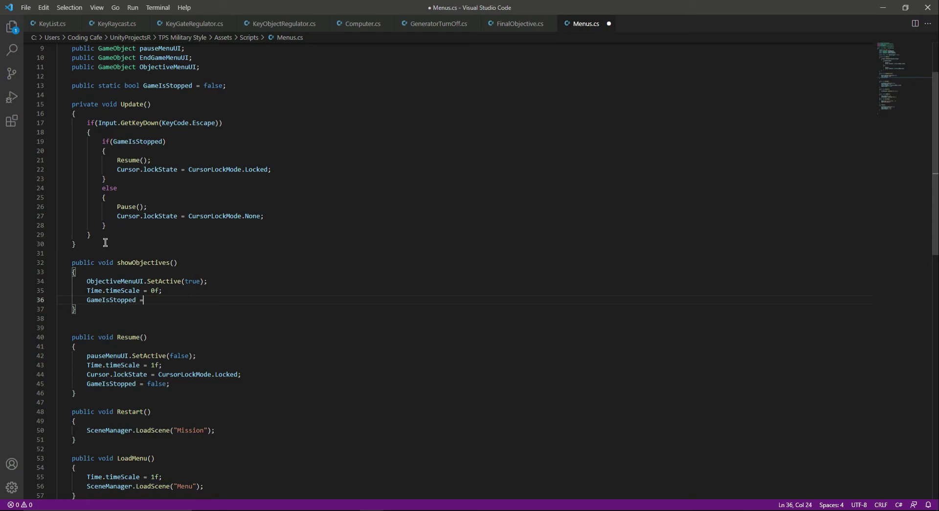
{"action": "type", "text": " true;"}
- Begin a new method signature, public void removeObjectives(), below showObjectives
{"action": "key", "text": "Down"}
{"action": "key", "text": "Return"}
{"action": "key", "text": "Return"}
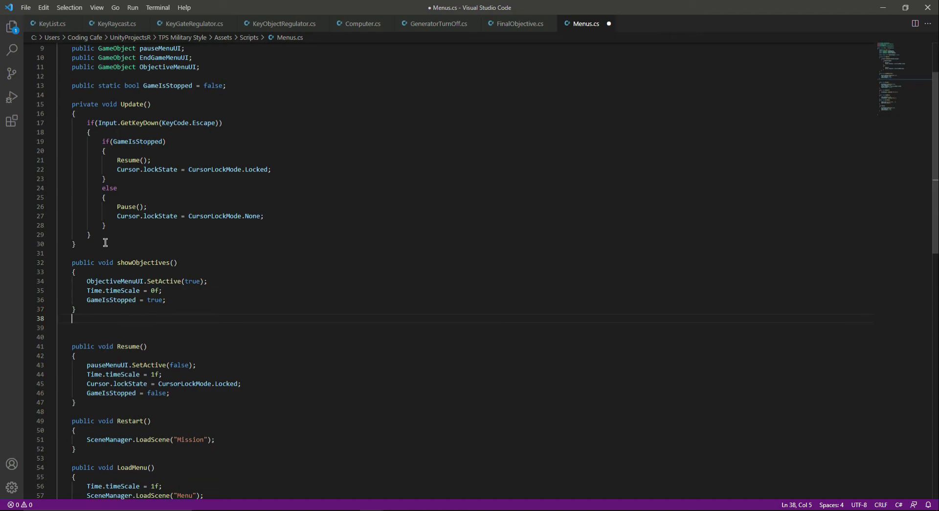
{"action": "type", "text": "public void"}
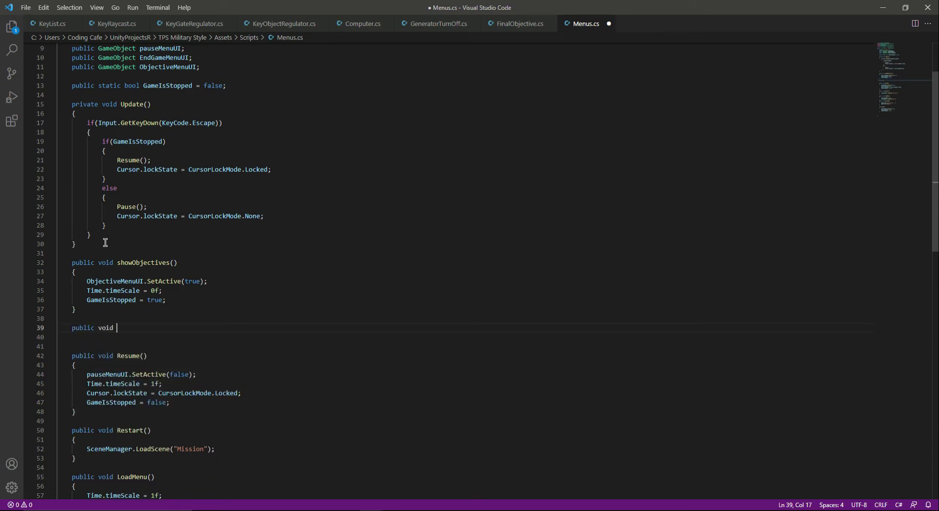
{"action": "type", "text": " removeObjectives("}
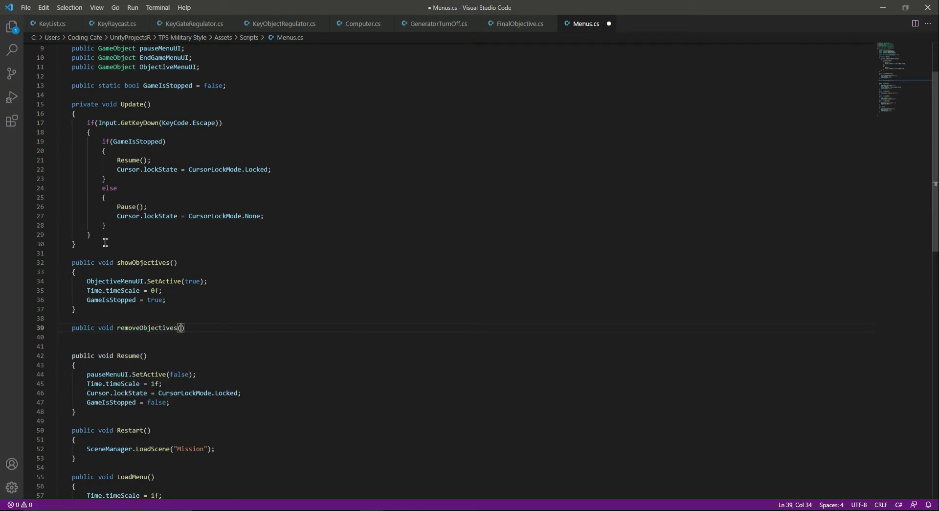
- Copy showObjectives' three statements into the new removeObjectives body
{"action": "key", "text": "Return"}
{"action": "type", "text": "{"}
{"action": "key", "text": "Return"}
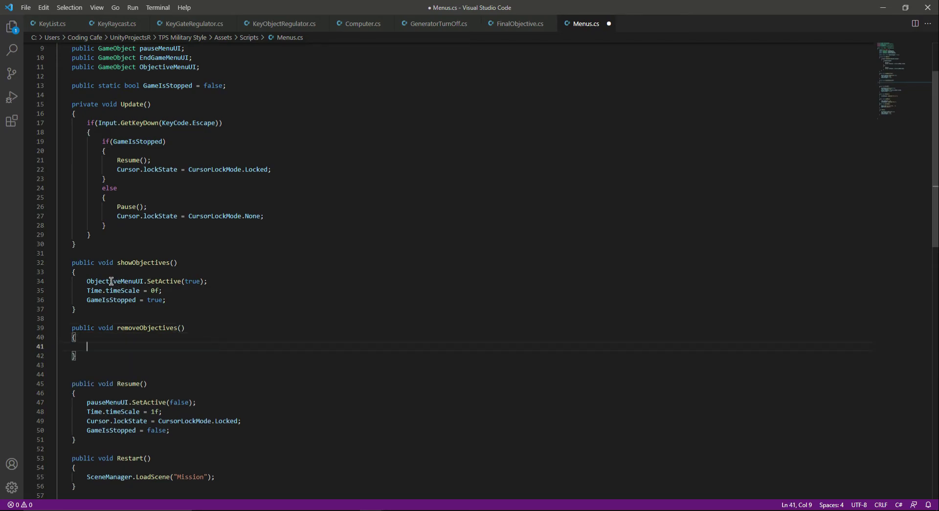
{"action": "left_click_drag", "start_coordinate": [86, 281], "coordinate": [173, 303]}
{"action": "key", "text": "ctrl+c"}
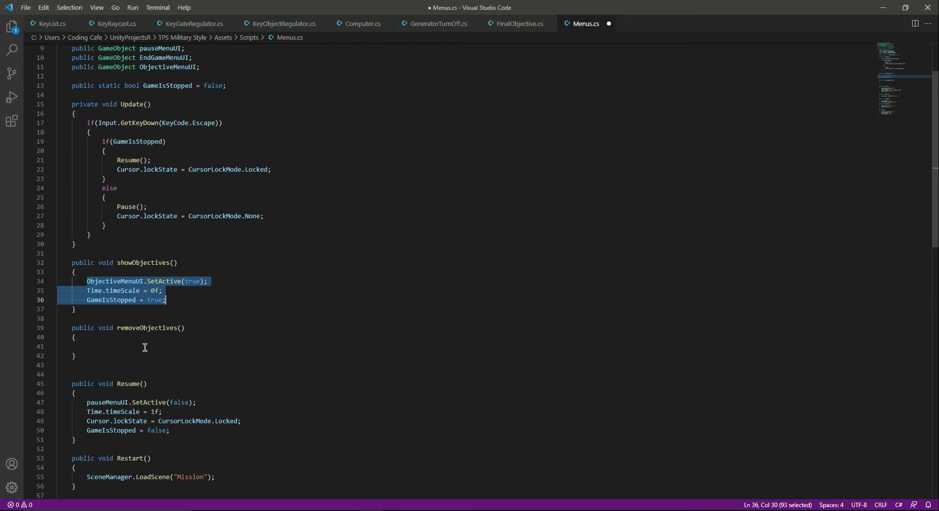
{"action": "left_click", "coordinate": [145, 346]}
{"action": "key", "text": "ctrl+v"}
- Change the copied SetActive to false and Time.timeScale to 1f
{"action": "double_click", "coordinate": [193, 347]}
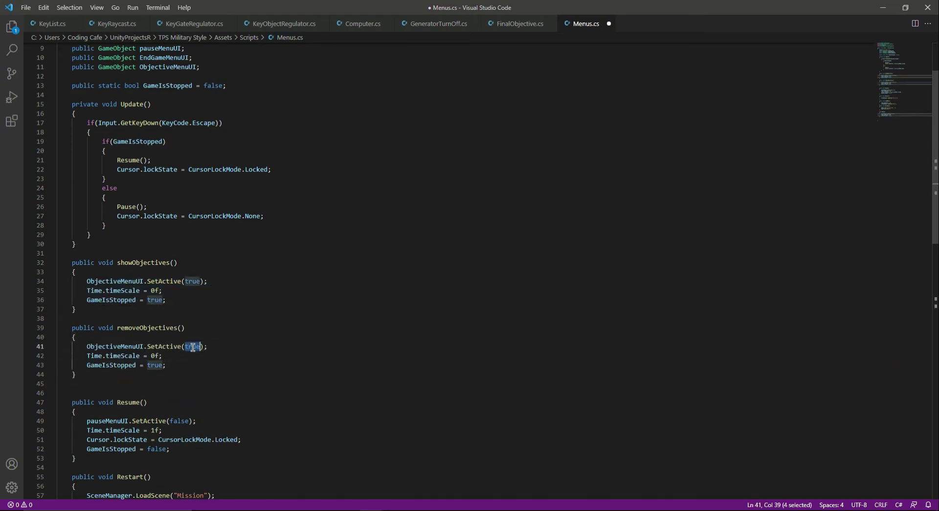
{"action": "type", "text": "false"}
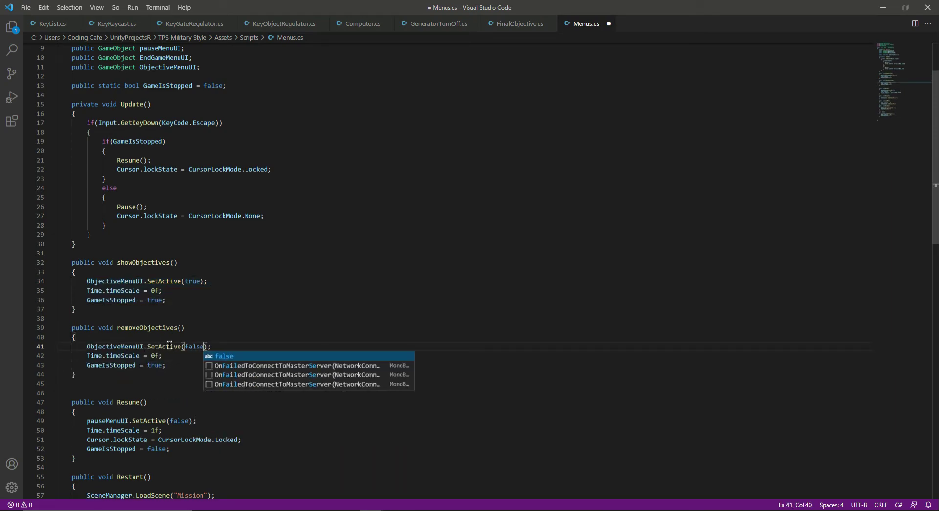
{"action": "left_click", "coordinate": [186, 354]}
{"action": "key", "text": "Left"}
{"action": "key", "text": "Left"}
{"action": "key", "text": "BackSpace"}
{"action": "type", "text": "1"}
{"action": "key", "text": "End"}
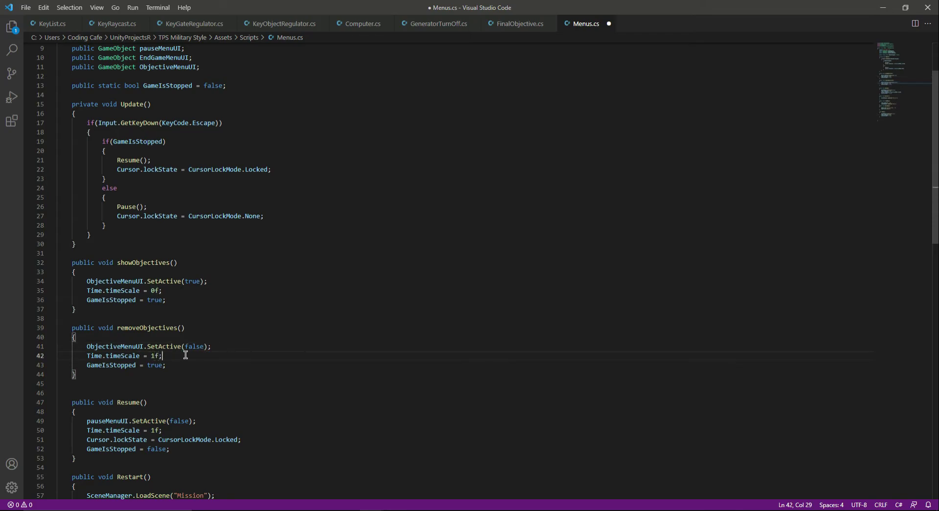
{"action": "key", "text": "Return"}
- Add Resume's cursor-locking line, set GameIsStopped to false, and save Menus.cs
{"action": "scroll", "coordinate": [186, 354], "scroll_direction": "down", "scroll_amount": 3}
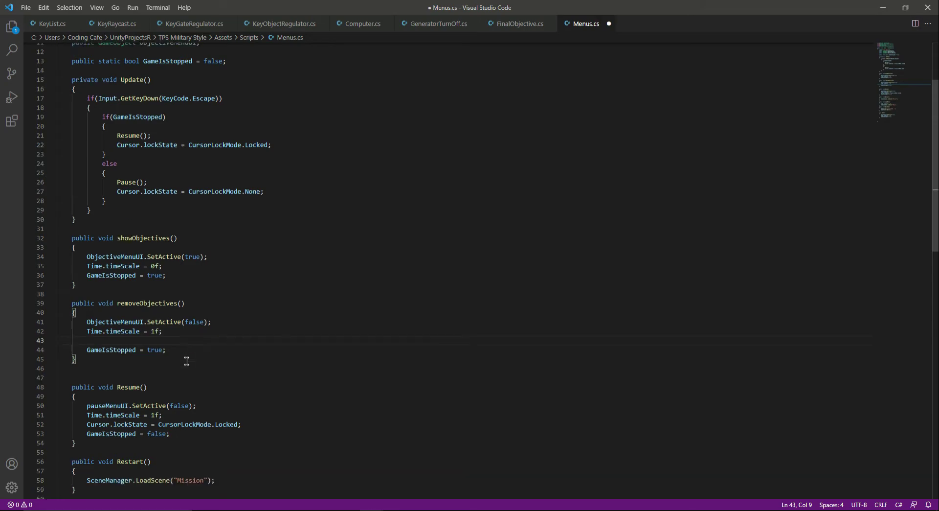
{"action": "left_click_drag", "start_coordinate": [86, 375], "coordinate": [249, 375]}
{"action": "key", "text": "ctrl+c"}
{"action": "left_click", "coordinate": [196, 291]}
{"action": "key", "text": "ctrl+v"}
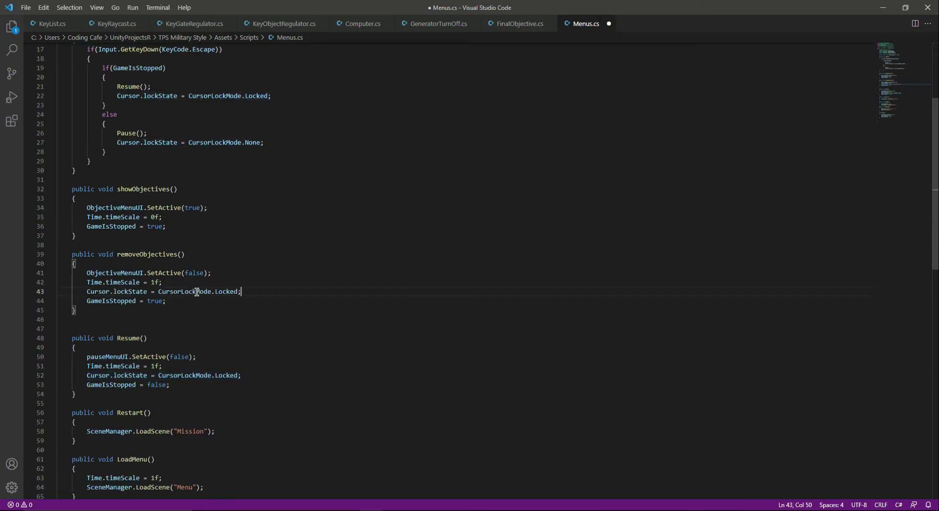
{"action": "left_click", "coordinate": [153, 300]}
{"action": "double_click", "coordinate": [154, 299]}
{"action": "type", "text": "false"}
{"action": "key", "text": "ctrl+s"}
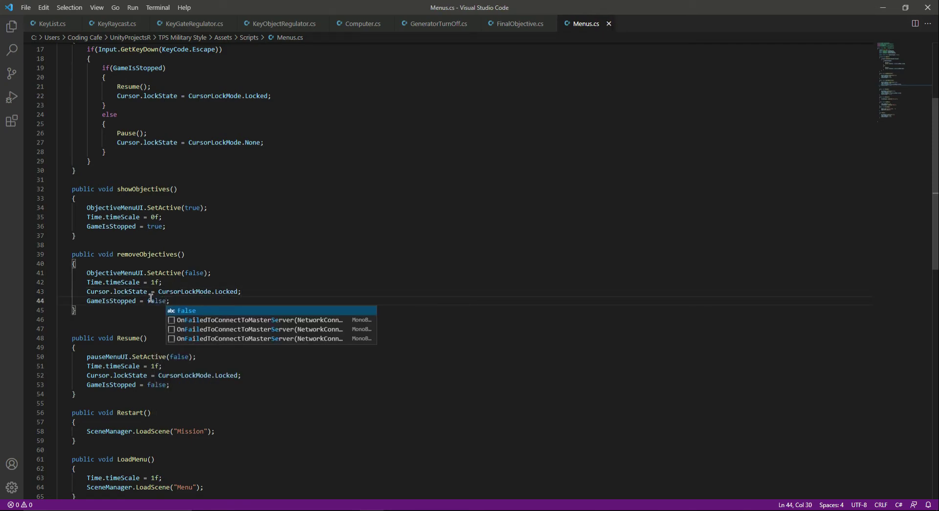
- Move back up to the end of the Escape key block in Update
{"action": "left_click", "coordinate": [210, 283]}
{"action": "scroll", "coordinate": [210, 283], "scroll_direction": "up", "scroll_amount": 4}
{"action": "left_click", "coordinate": [102, 168]}
{"action": "left_click", "coordinate": [100, 182]}
{"action": "left_click", "coordinate": [143, 282]}
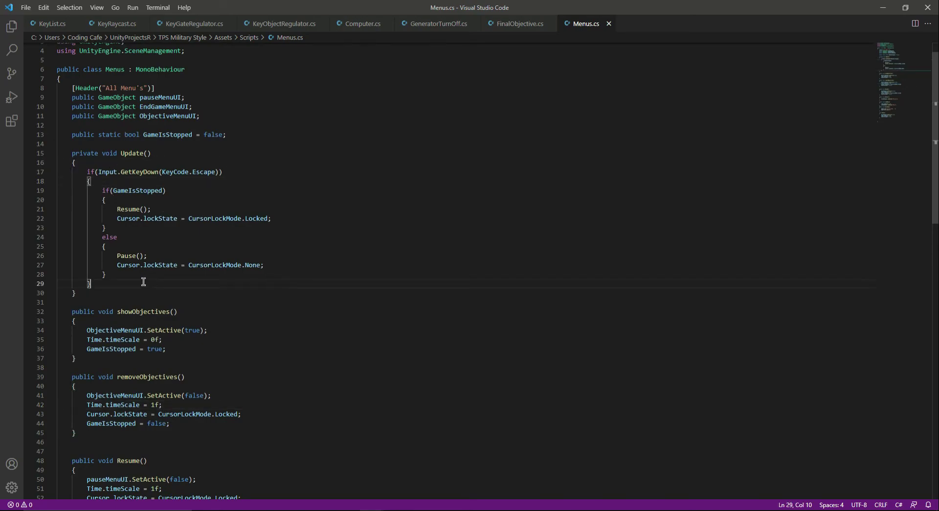
- Add an else-if branch for Input.GetKeyDown("m") after the Escape block
{"action": "key", "text": "Return"}
{"action": "type", "text": "e"}
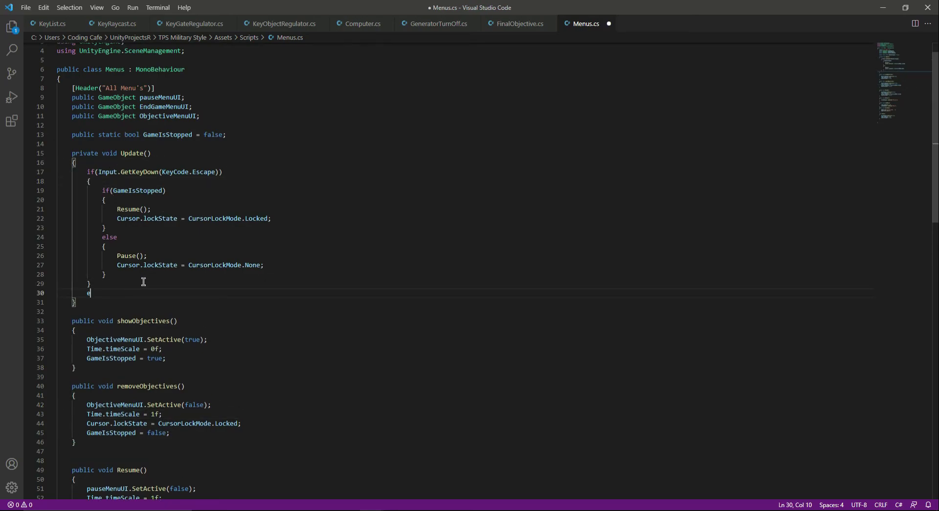
{"action": "type", "text": "lse if("}
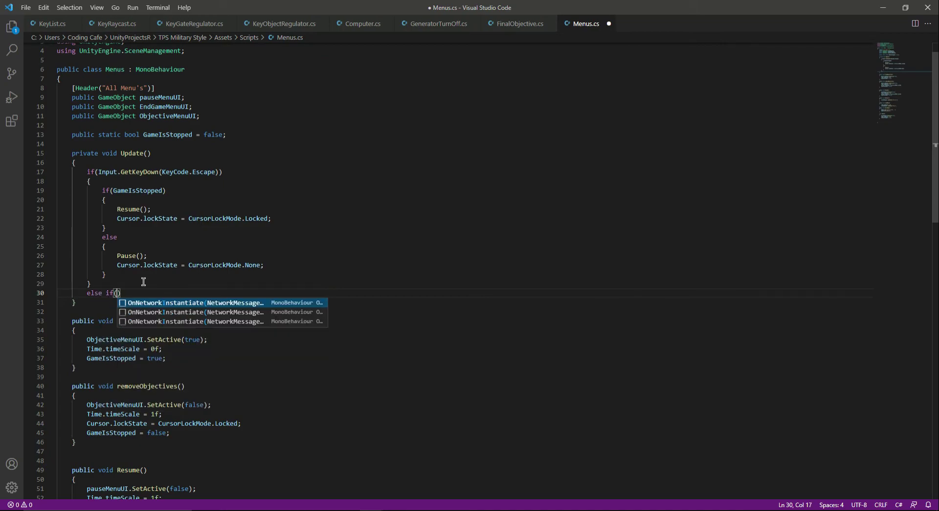
{"action": "key", "text": "Escape"}
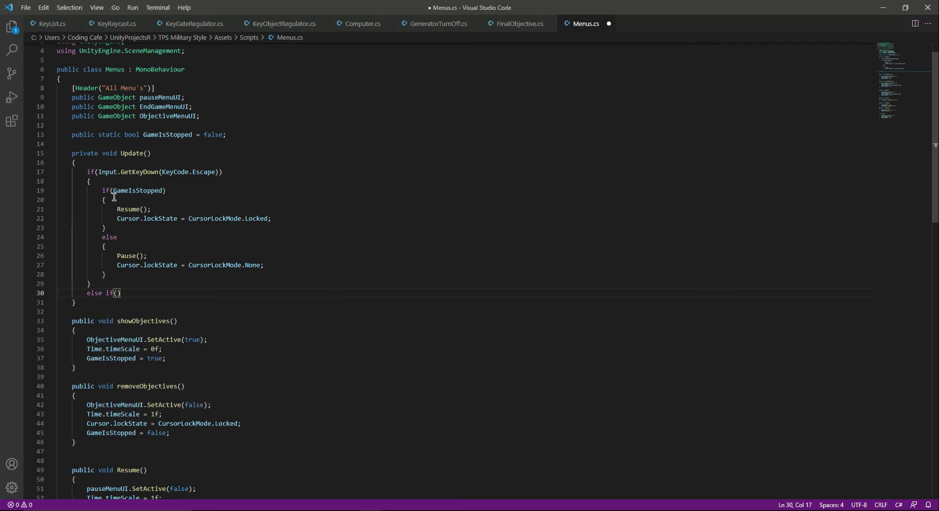
{"action": "type", "text": "Input.GetKeyDown(\"m\")"}
{"action": "key", "text": "Return"}
{"action": "type", "text": "{"}
{"action": "key", "text": "Return"}
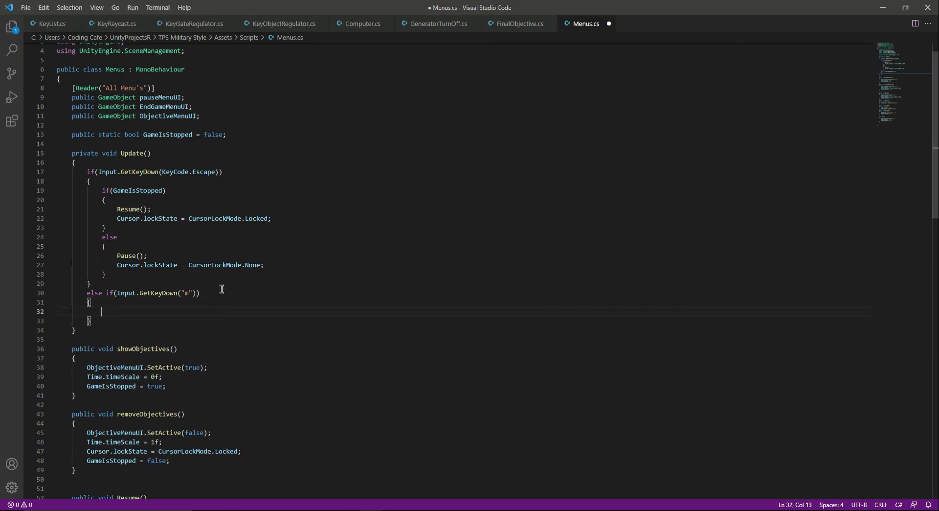
- Inside the M branch, add an if(GameIsStopped) block calling removeObjectives()
{"action": "type", "text": "if("}
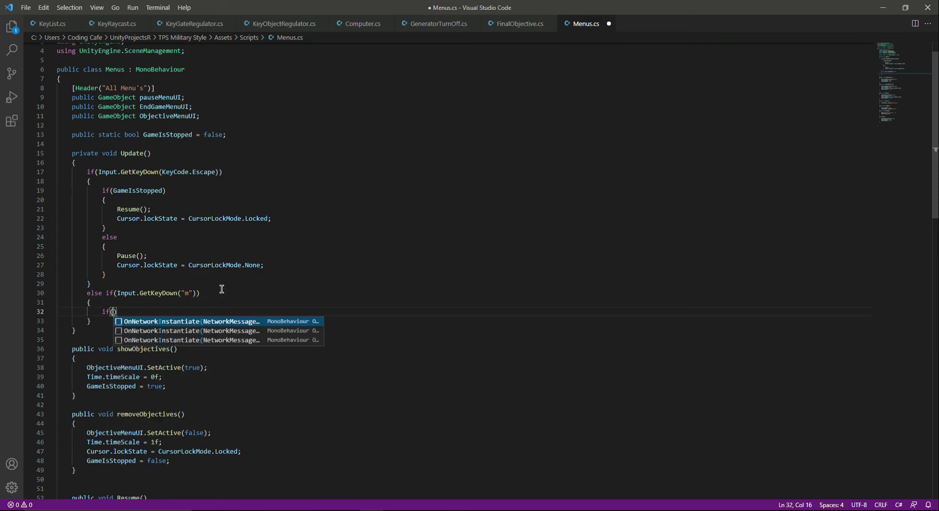
{"action": "type", "text": "GameIsStopped"}
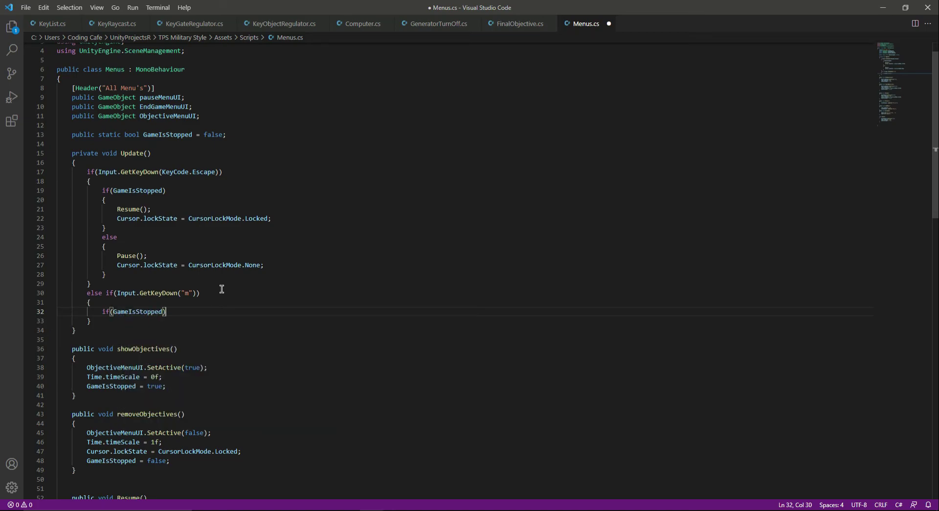
{"action": "key", "text": "Return"}
{"action": "type", "text": "{"}
{"action": "key", "text": "Return"}
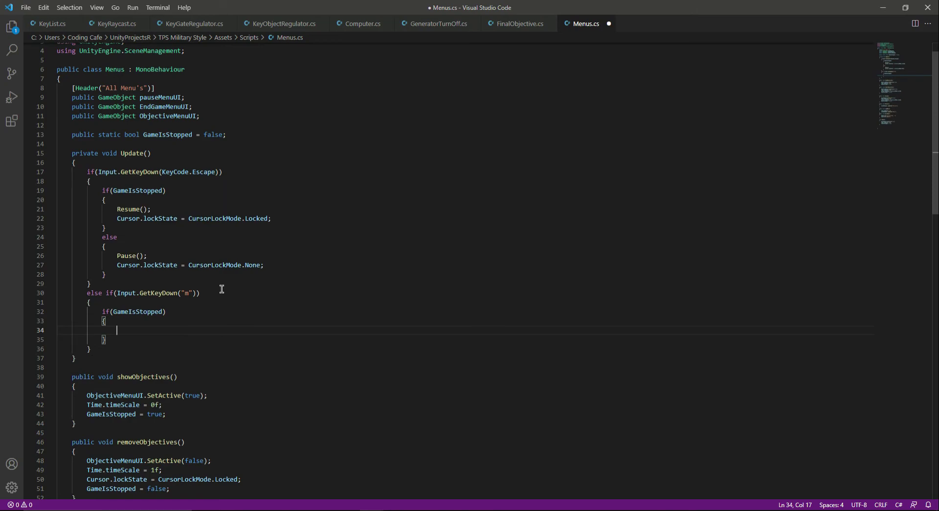
{"action": "double_click", "coordinate": [130, 311]}
{"action": "left_click", "coordinate": [141, 326]}
{"action": "scroll", "coordinate": [140, 327], "scroll_direction": "up", "scroll_amount": 1}
{"action": "type", "text": "remove"}
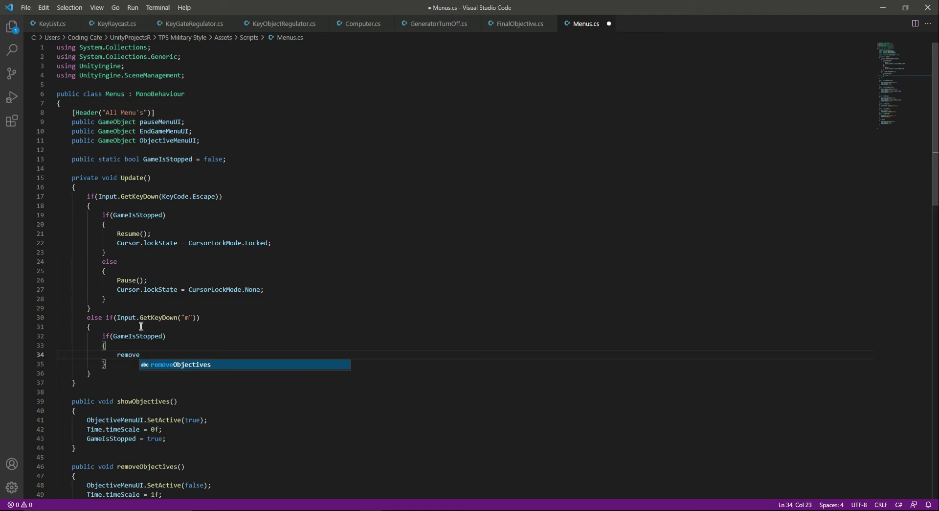
{"action": "key", "text": "Return"}
{"action": "type", "text": "();"}
{"action": "key", "text": "Return"}
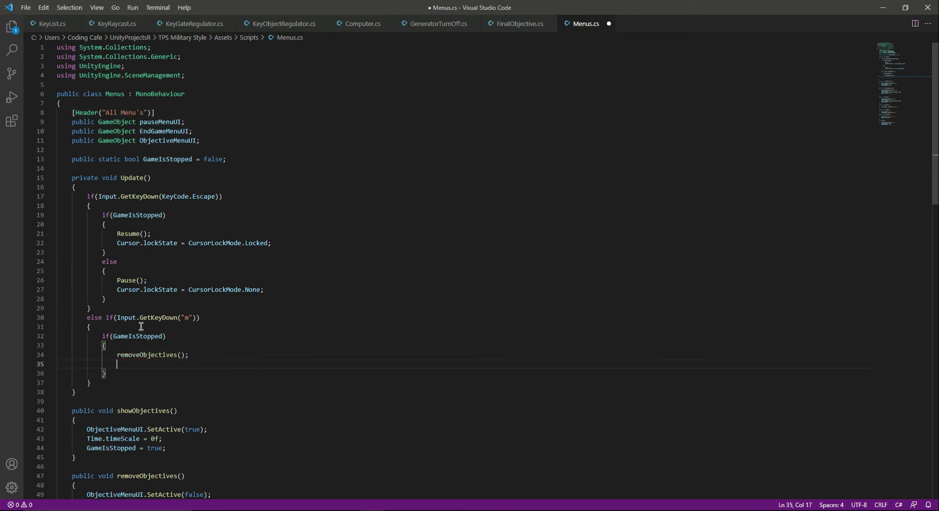
- Copy the CursorLockMode.Locked statement into the GameIsStopped block
{"action": "left_click_drag", "start_coordinate": [225, 245], "coordinate": [272, 243]}
{"action": "left_click", "coordinate": [178, 365]}
{"action": "key", "text": "ctrl+v"}
{"action": "left_click", "coordinate": [154, 372]}
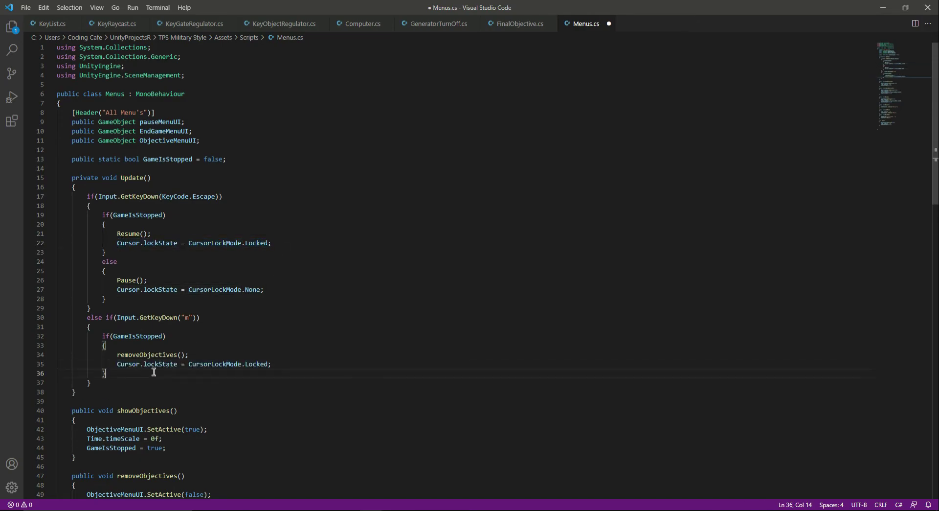
- Add an else block that calls showObjectives()
{"action": "key", "text": "Return"}
{"action": "type", "text": "else{"}
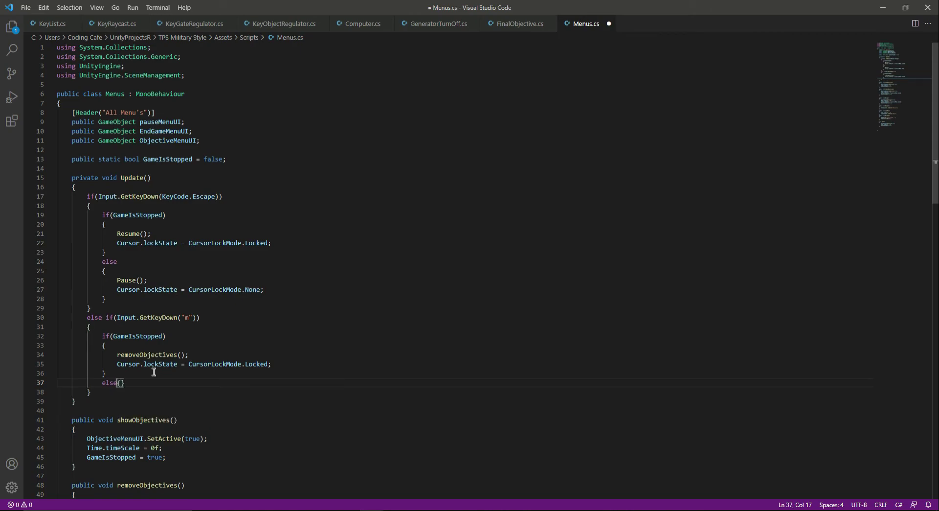
{"action": "key", "text": "Return"}
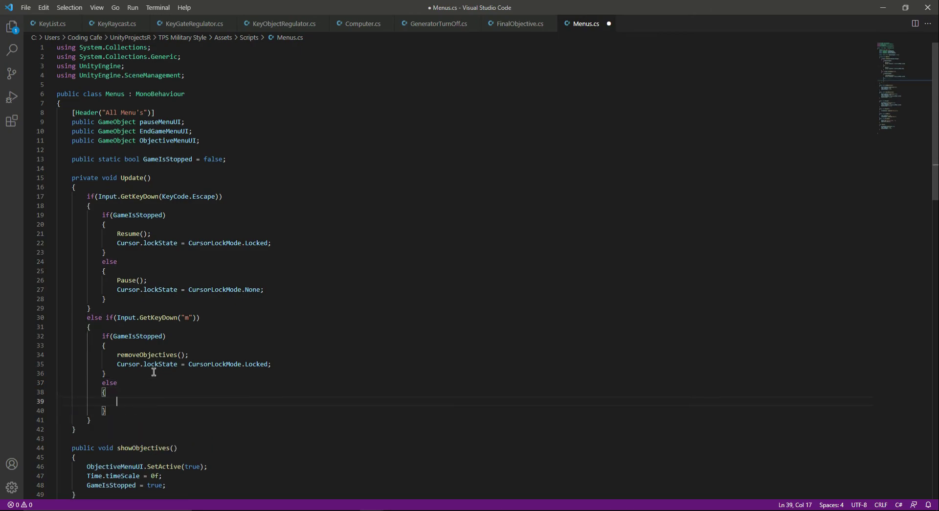
{"action": "scroll", "coordinate": [154, 372], "scroll_direction": "down", "scroll_amount": 4}
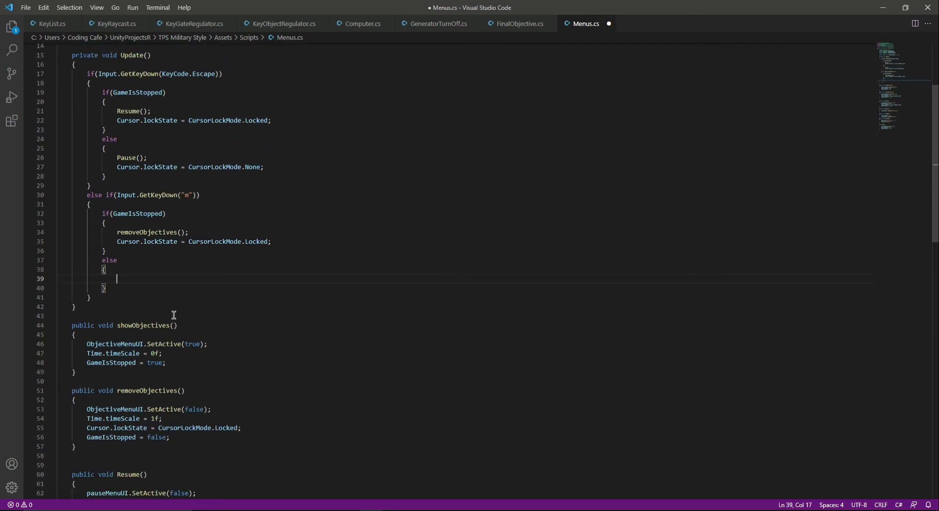
{"action": "type", "text": "sh"}
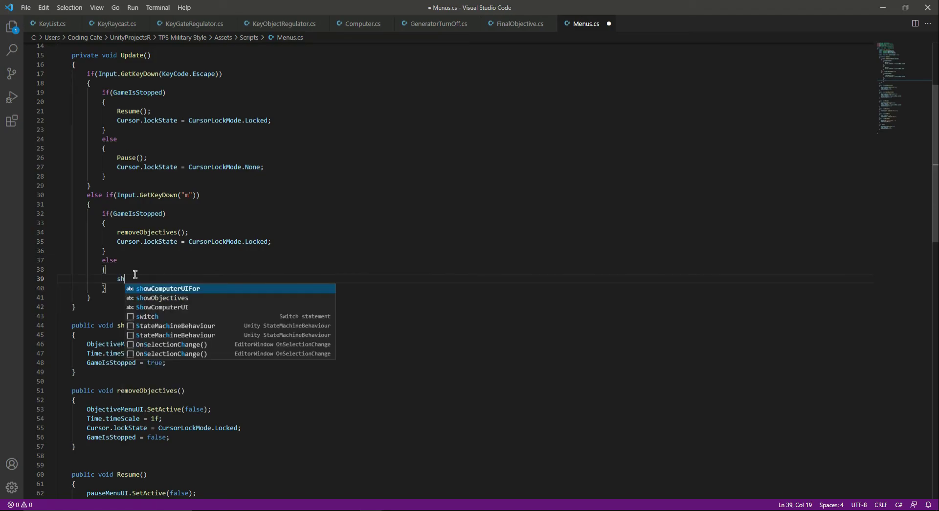
{"action": "key", "text": "Down"}
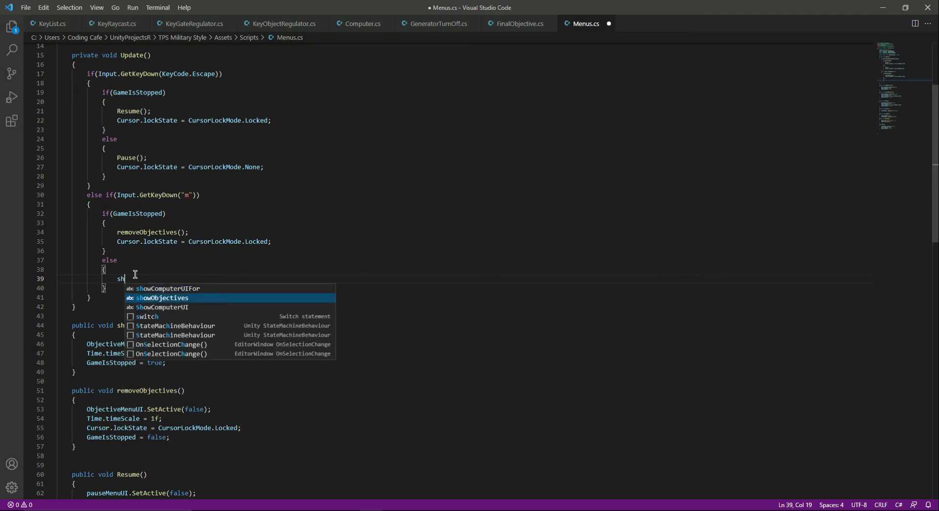
{"action": "key", "text": "Return"}
{"action": "type", "text": "();"}
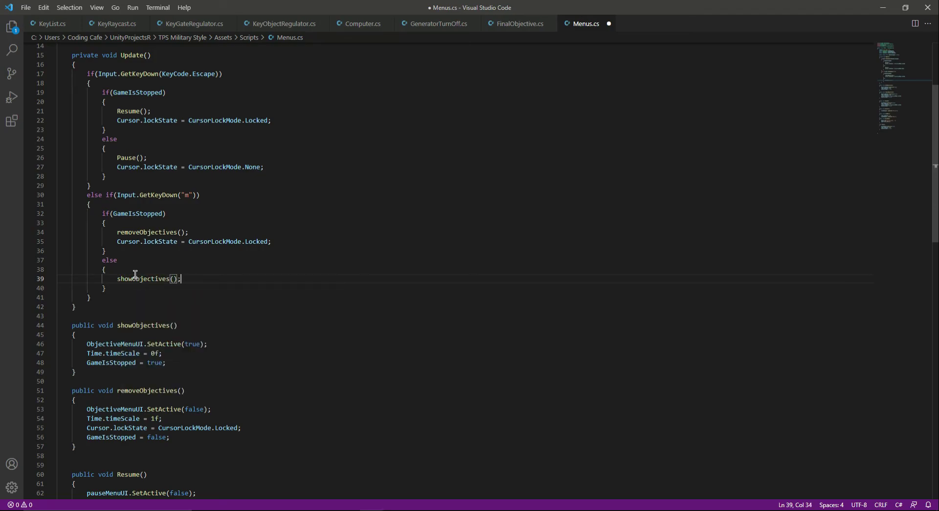
{"action": "key", "text": "Return"}
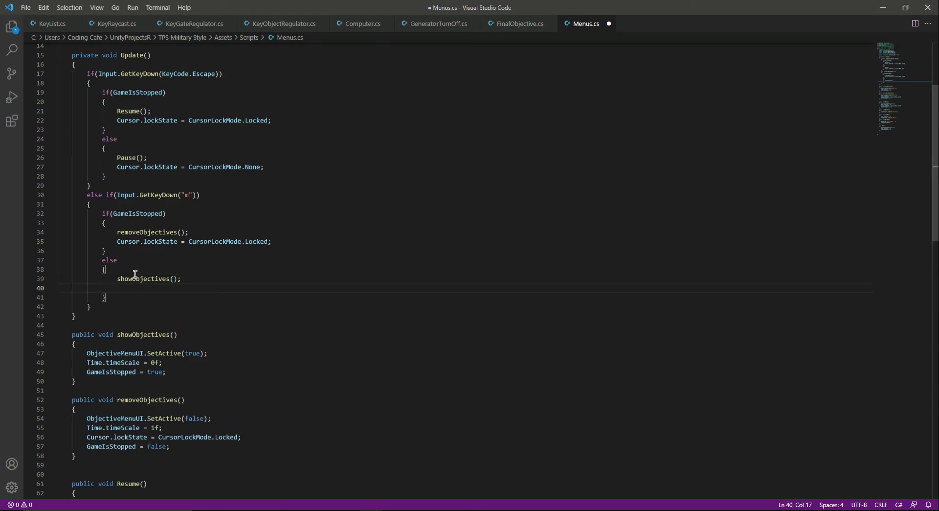
- Add the cursor line to the else block with CursorLockMode.None, and save Menus.cs
{"action": "key", "text": "ctrl+v"}
{"action": "double_click", "coordinate": [253, 288]}
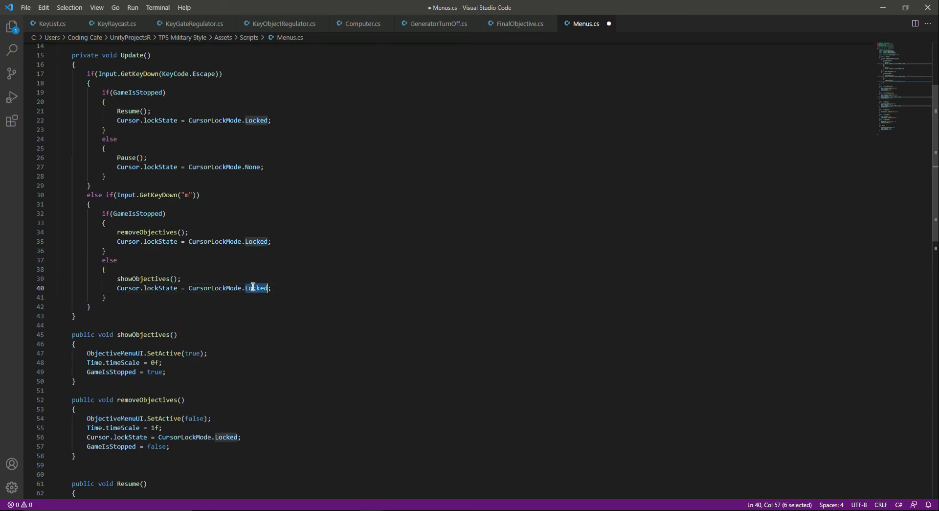
{"action": "type", "text": "None"}
{"action": "key", "text": "ctrl+s"}
{"action": "left_click", "coordinate": [310, 272]}
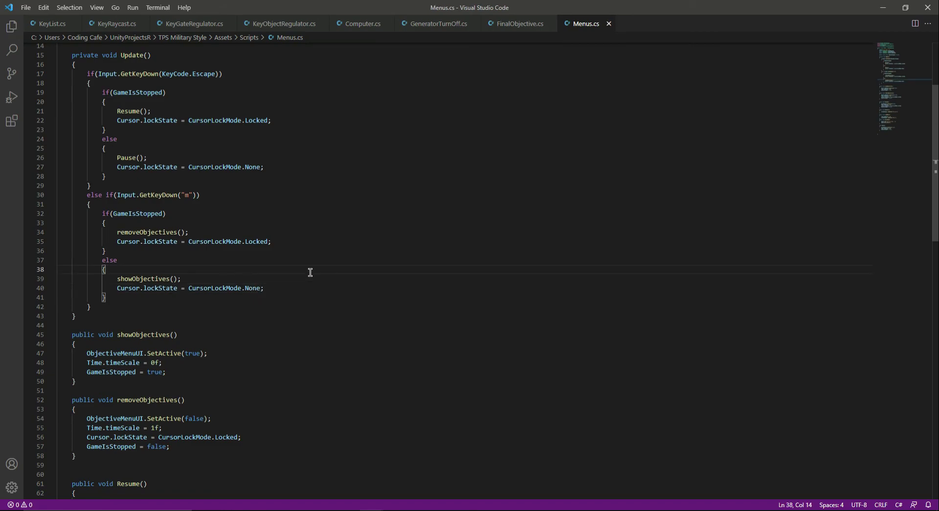
{"action": "key", "text": "alt+Tab"}
- Assign Objectives to the Canvas Menus script's Objective Menu UI field and save the scene
{"action": "left_click", "coordinate": [49, 154]}
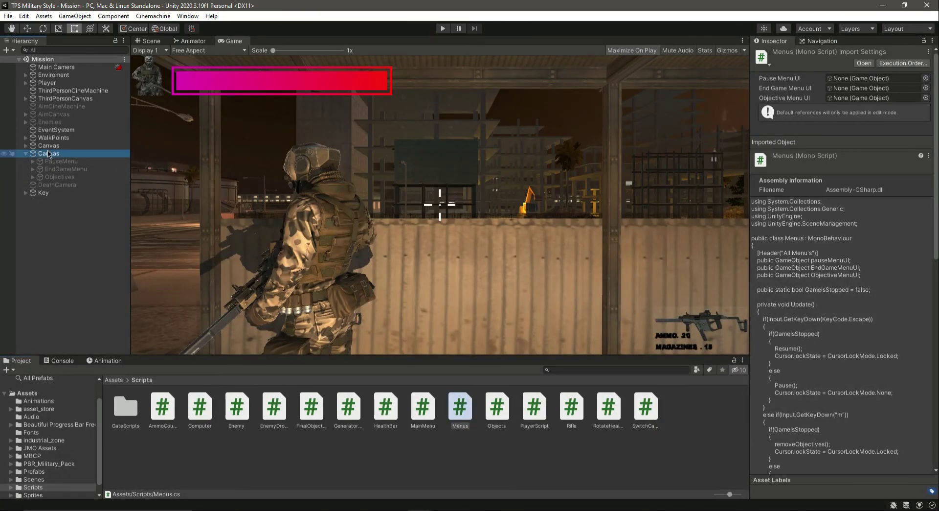
{"action": "left_click_drag", "start_coordinate": [60, 176], "coordinate": [849, 411]}
{"action": "key", "text": "ctrl+s"}
- Play-test the pause menu and the objectives panel, then stop play mode
{"action": "left_click", "coordinate": [92, 178]}
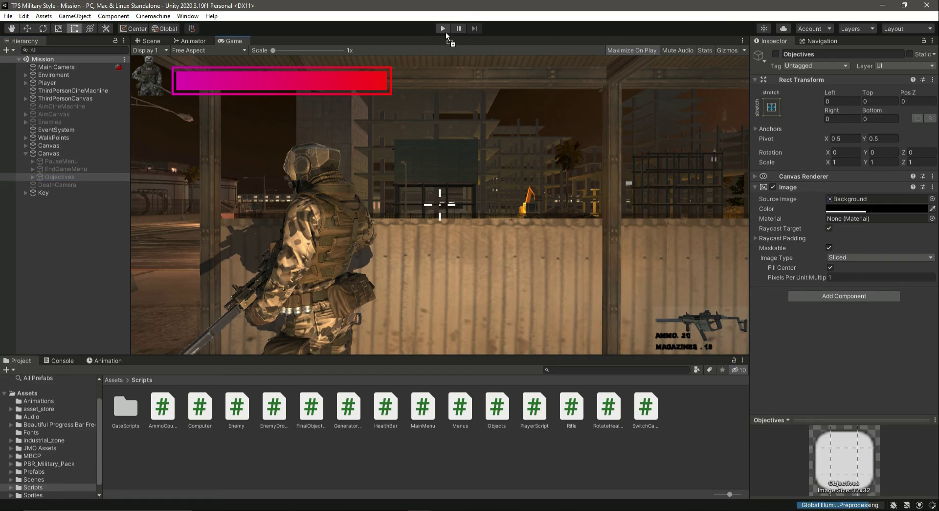
{"action": "left_click", "coordinate": [444, 30]}
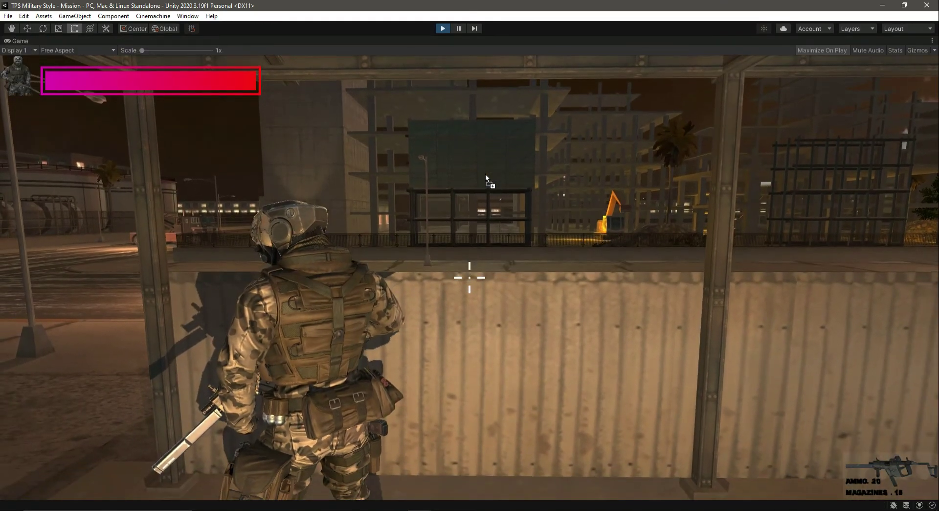
{"action": "key", "text": "Escape"}
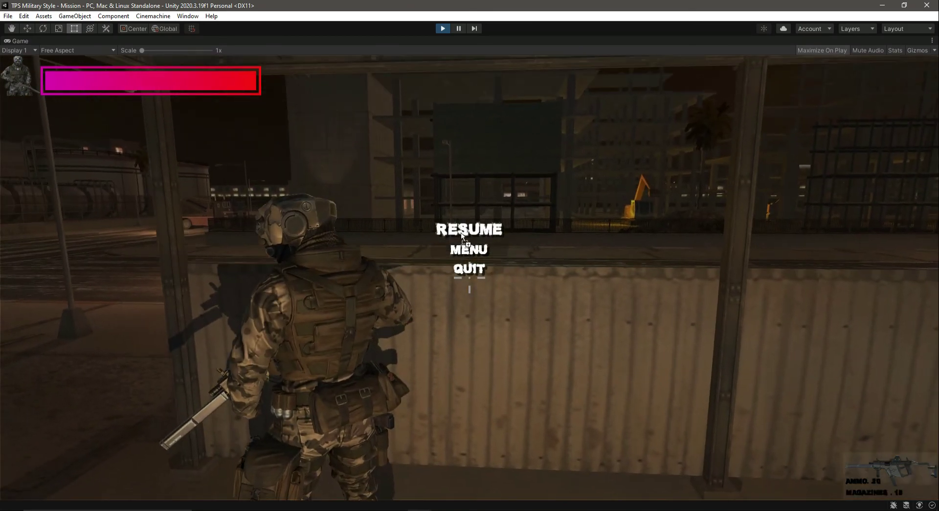
{"action": "left_click", "coordinate": [457, 229]}
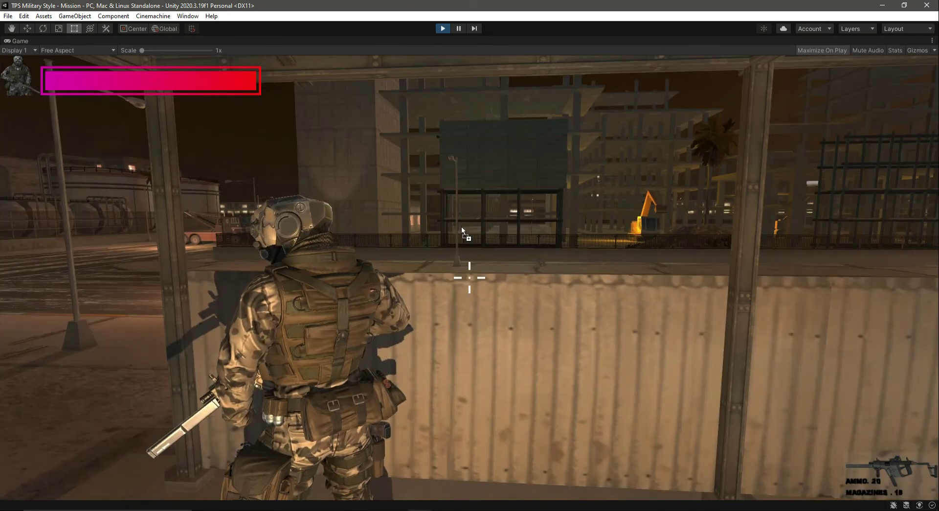
{"action": "key", "text": "Tab"}
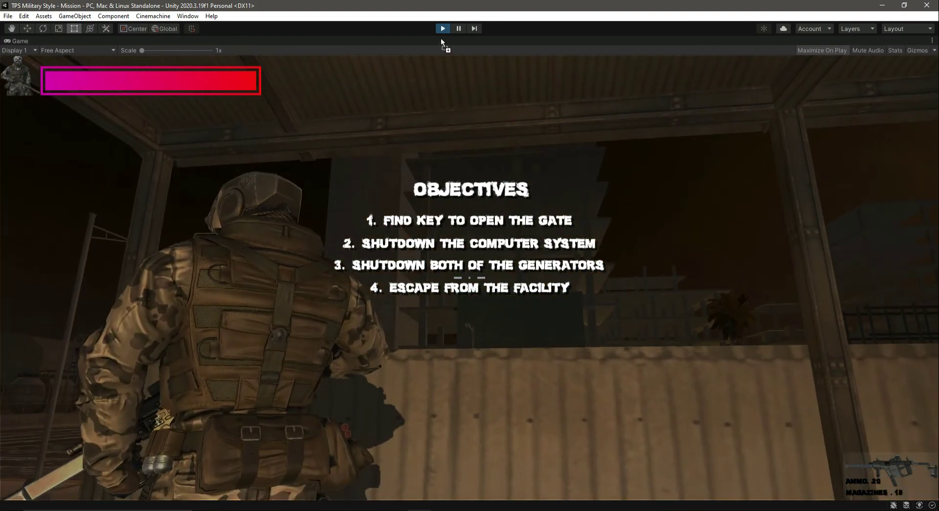
{"action": "left_click", "coordinate": [443, 28]}
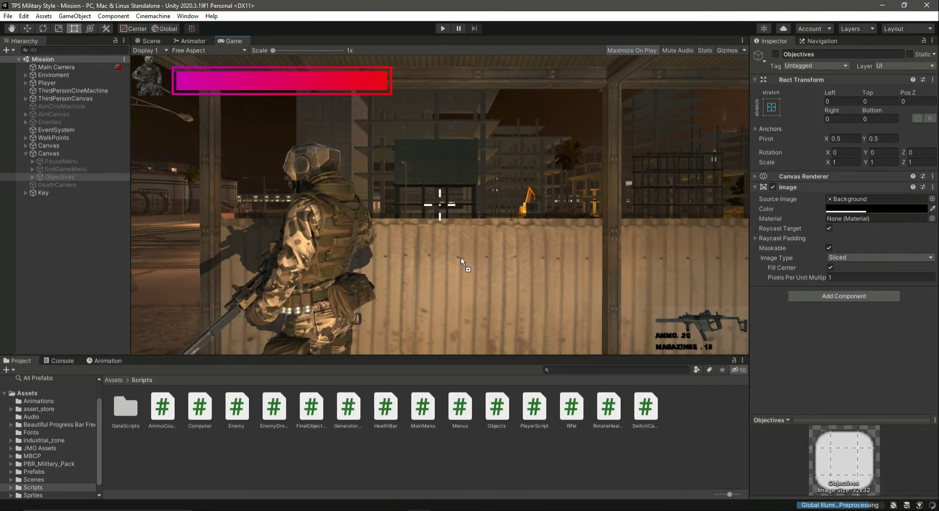
{"action": "key", "text": "alt+shift+a"}
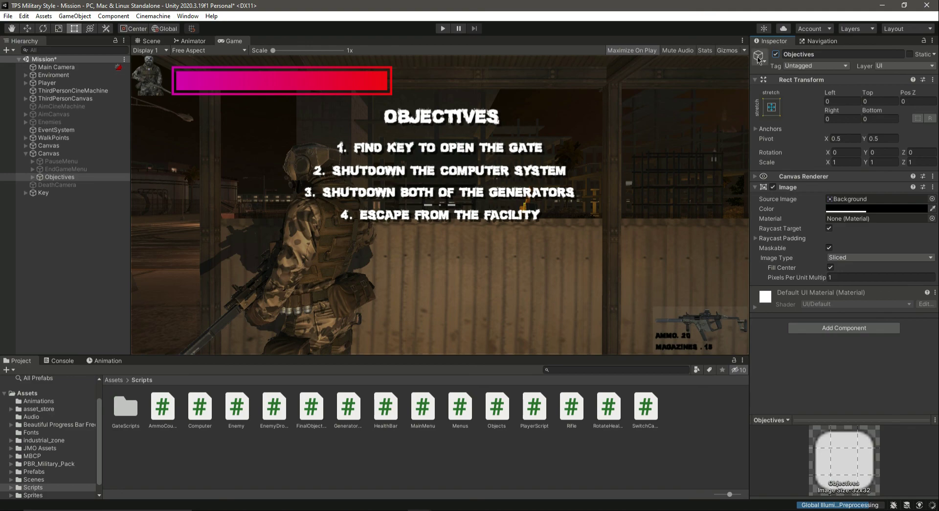
{"action": "left_click", "coordinate": [776, 55]}
{"action": "left_click", "coordinate": [74, 237]}
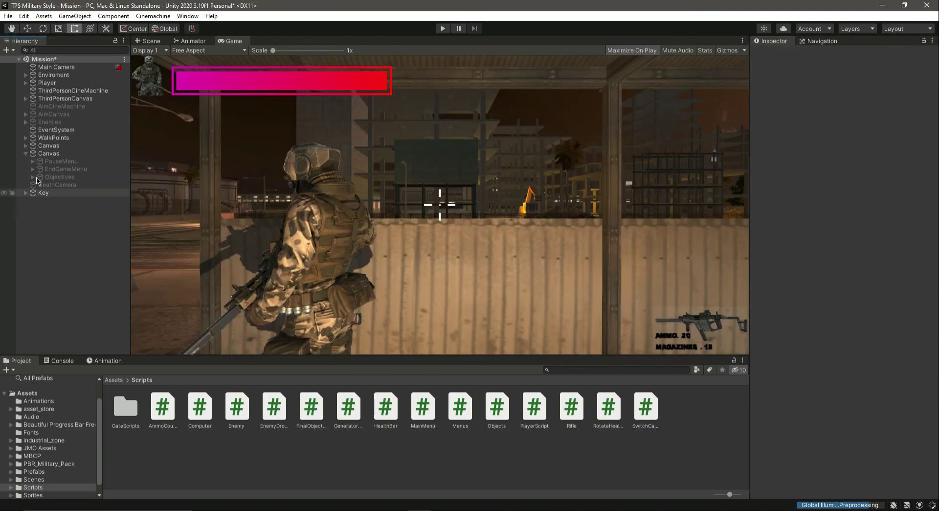
{"action": "left_click", "coordinate": [25, 153]}
{"action": "key", "text": "ctrl+s"}
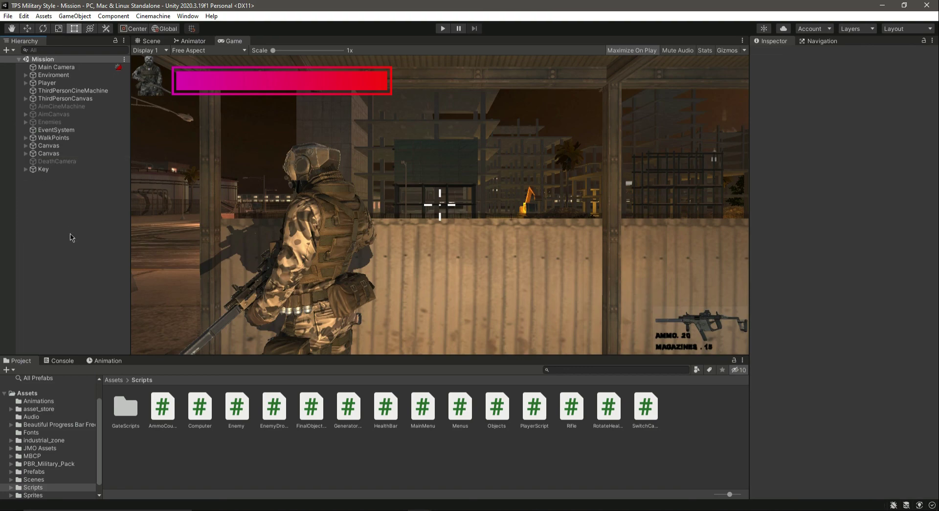